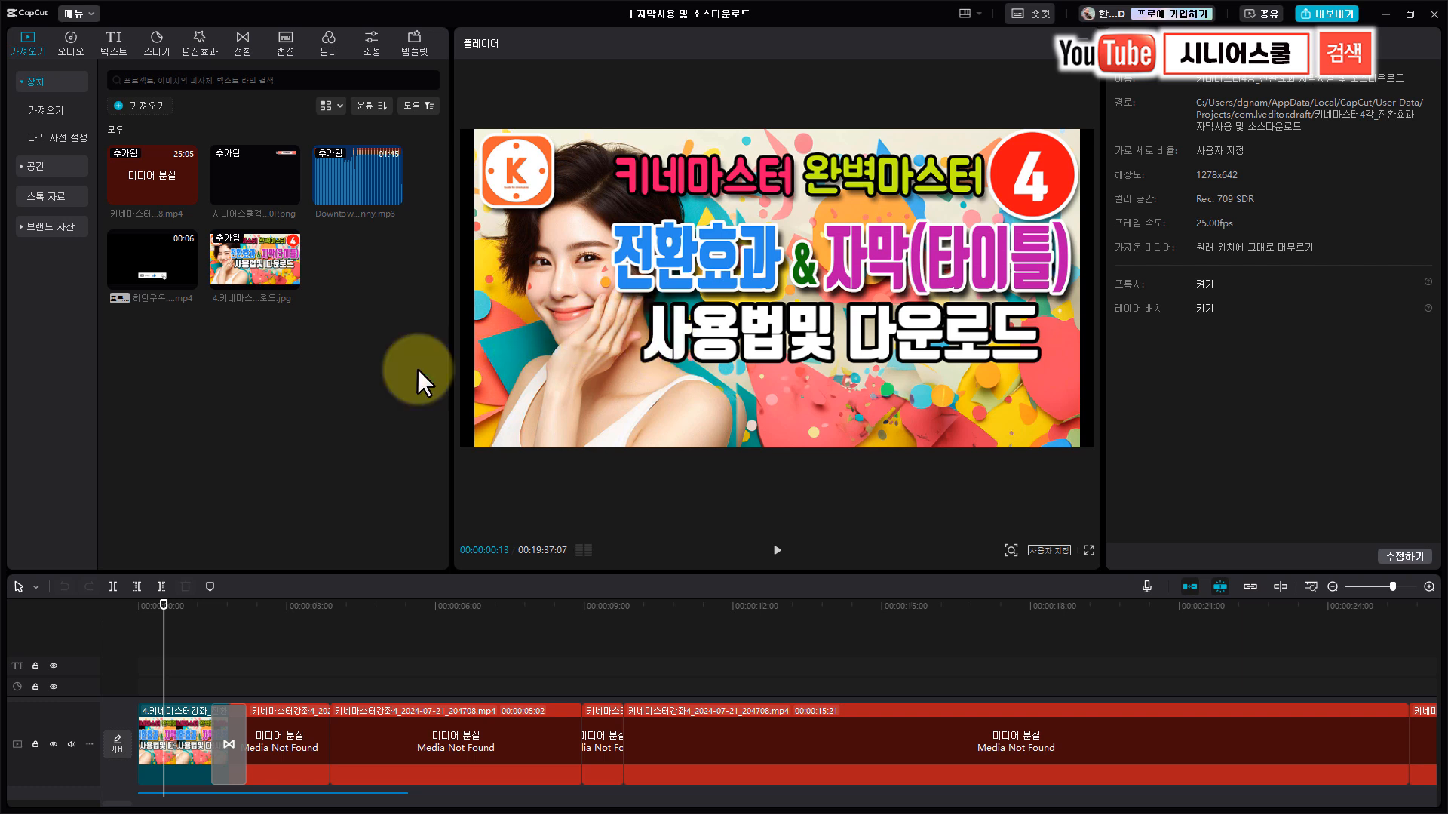
# - Add the saved compound clip preset 복합 클립 사전 설정5 on a track above the main video
pyautogui.click(48, 143)
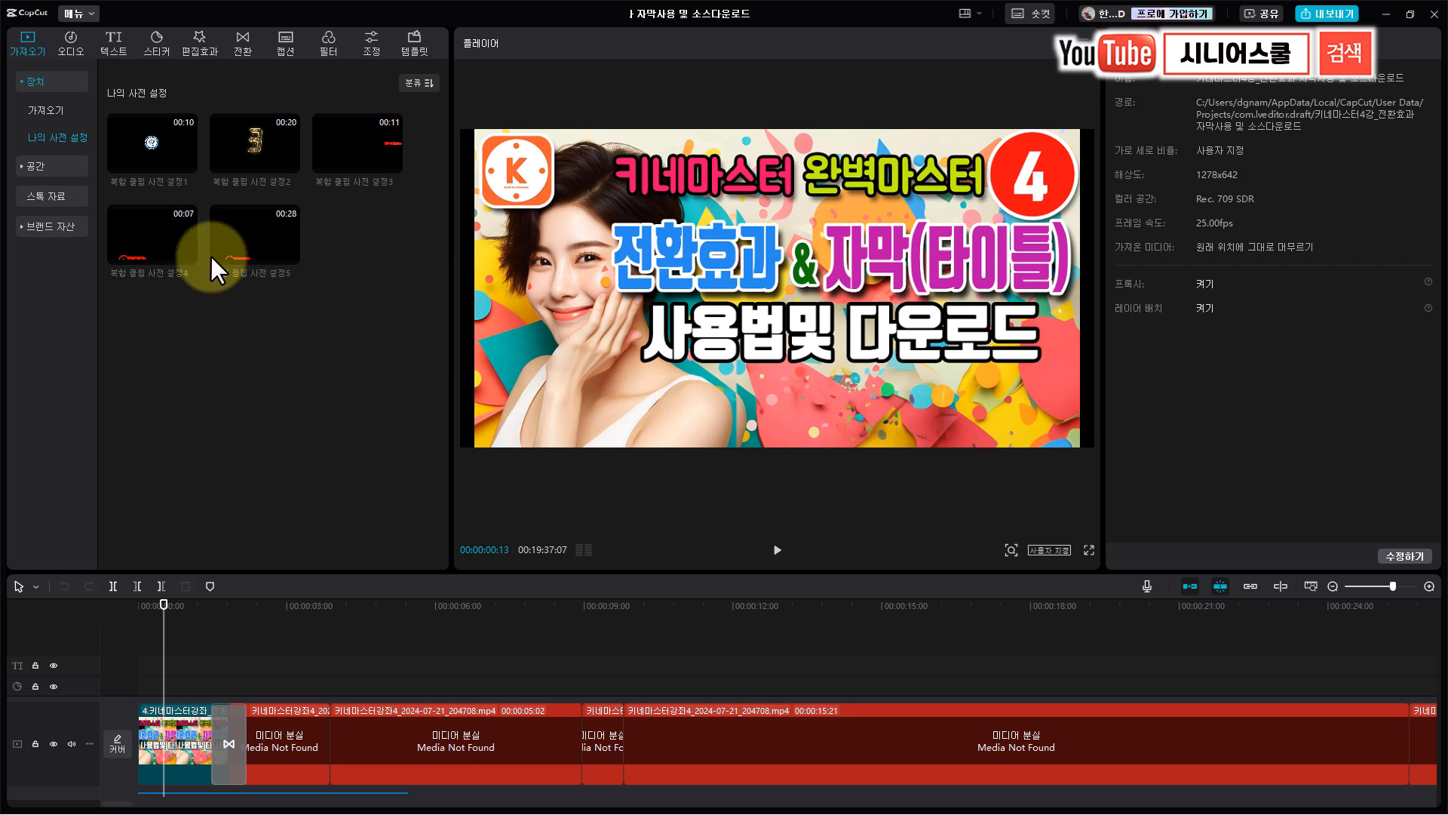
pyautogui.click(290, 254)
pyautogui.moveTo(253, 237); pyautogui.dragTo(142, 658)
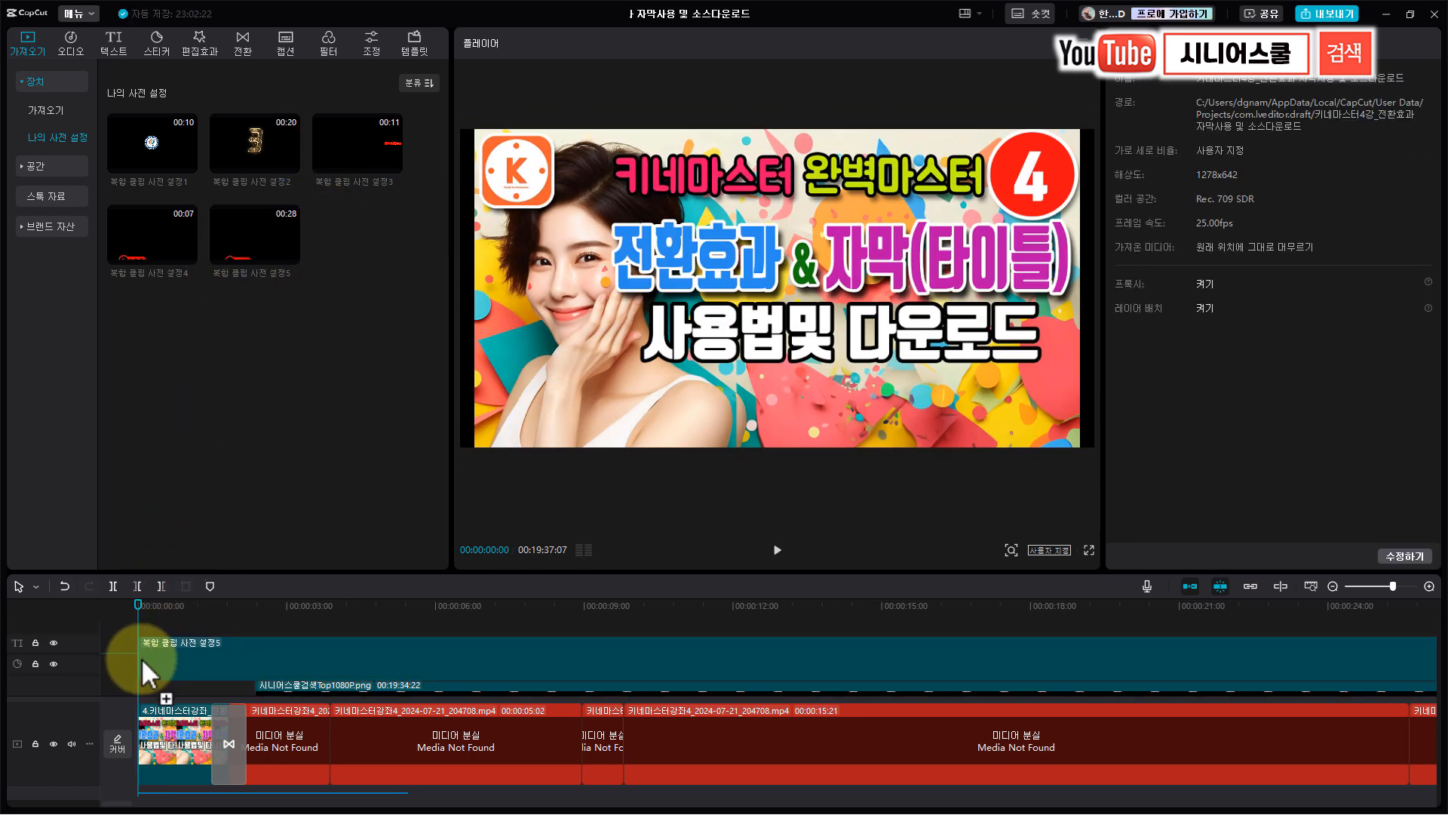
pyautogui.scroll(-1, 491, 668)
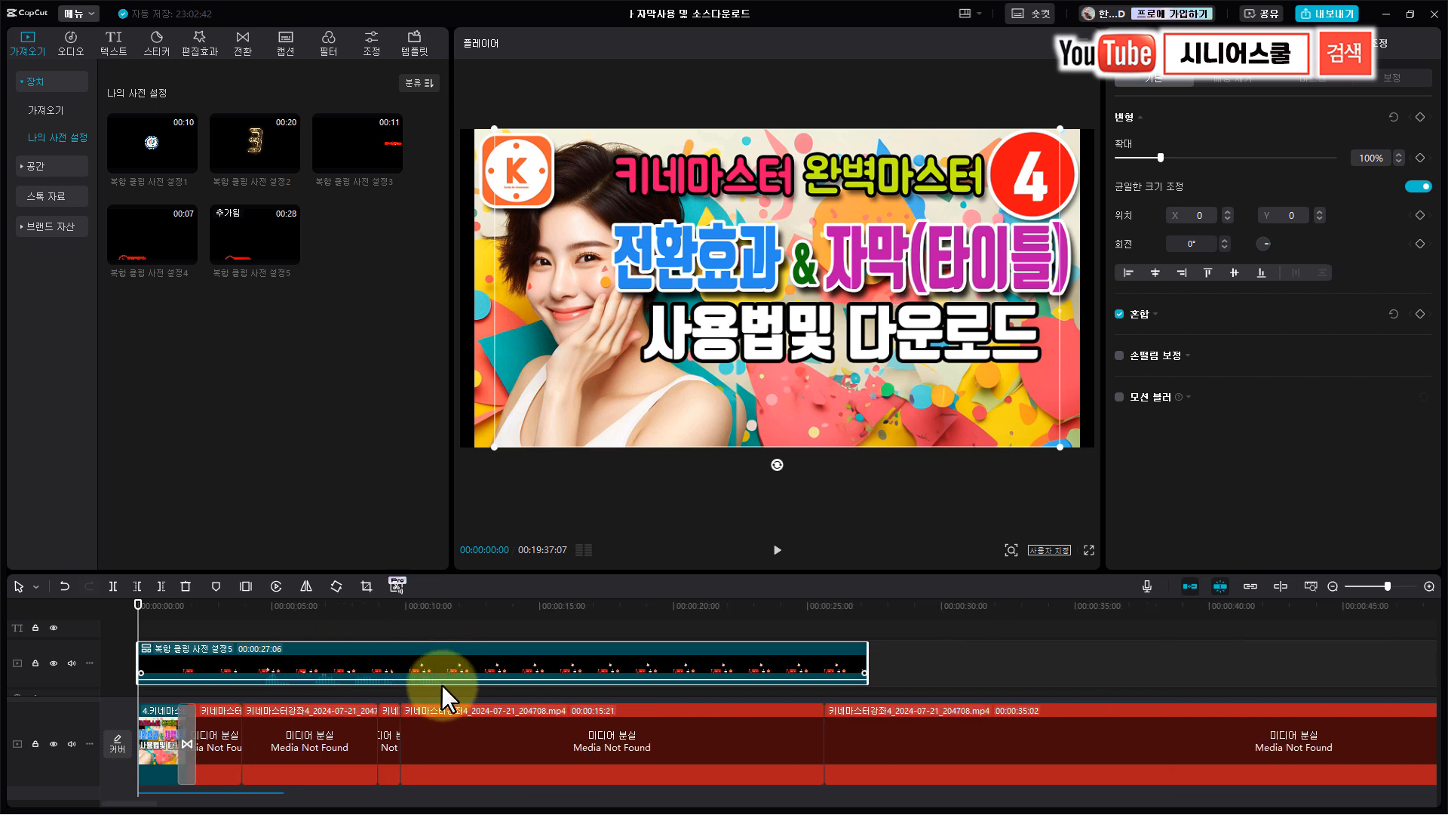
# - Scale the preset overlay to 55%, place it at X 30, Y -154, and play back from just before the clip
pyautogui.press('space')
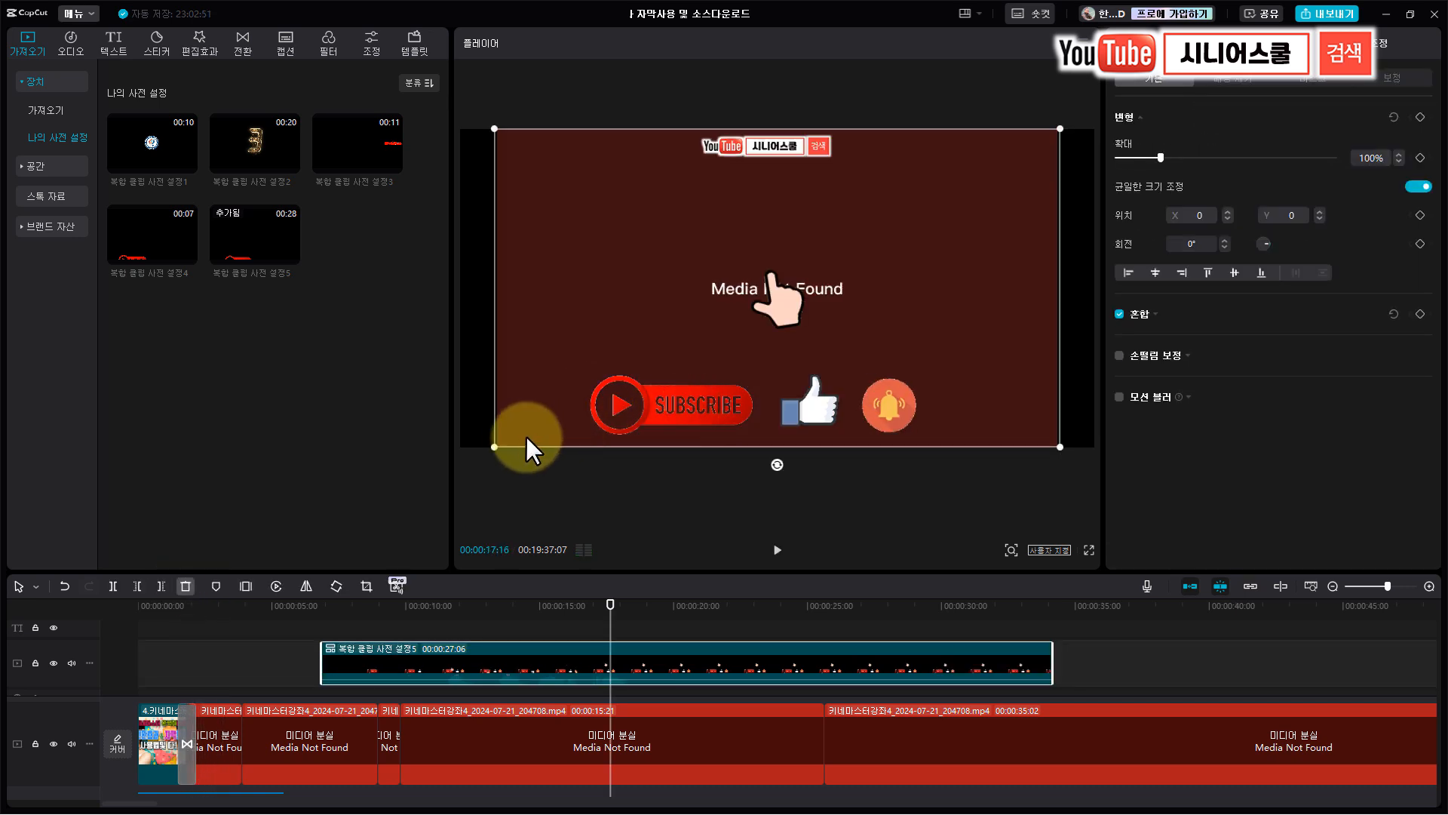
pyautogui.moveTo(496, 445); pyautogui.dragTo(732, 389)
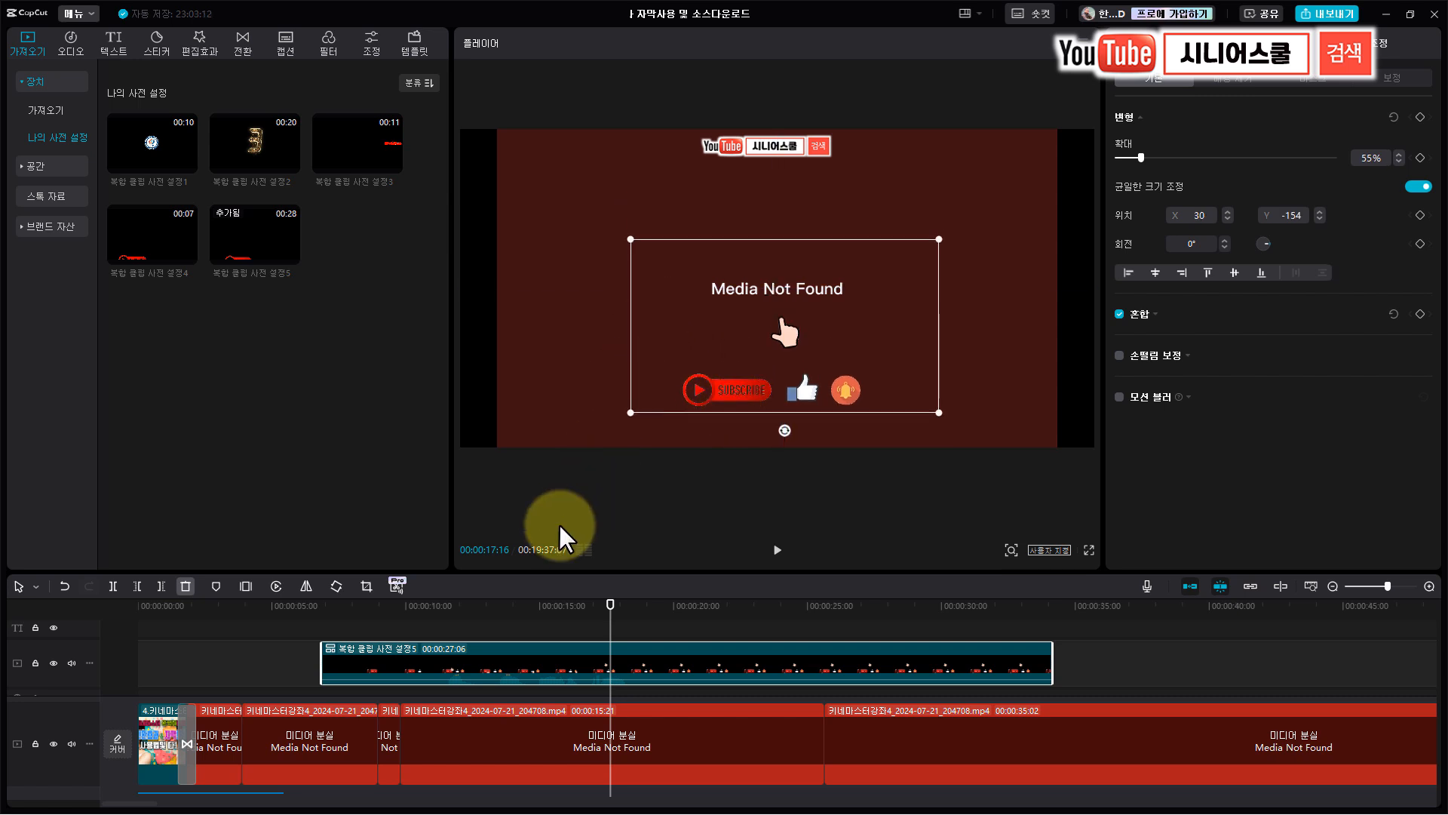
pyautogui.click(550, 606)
pyautogui.click(291, 632)
pyautogui.click(314, 608)
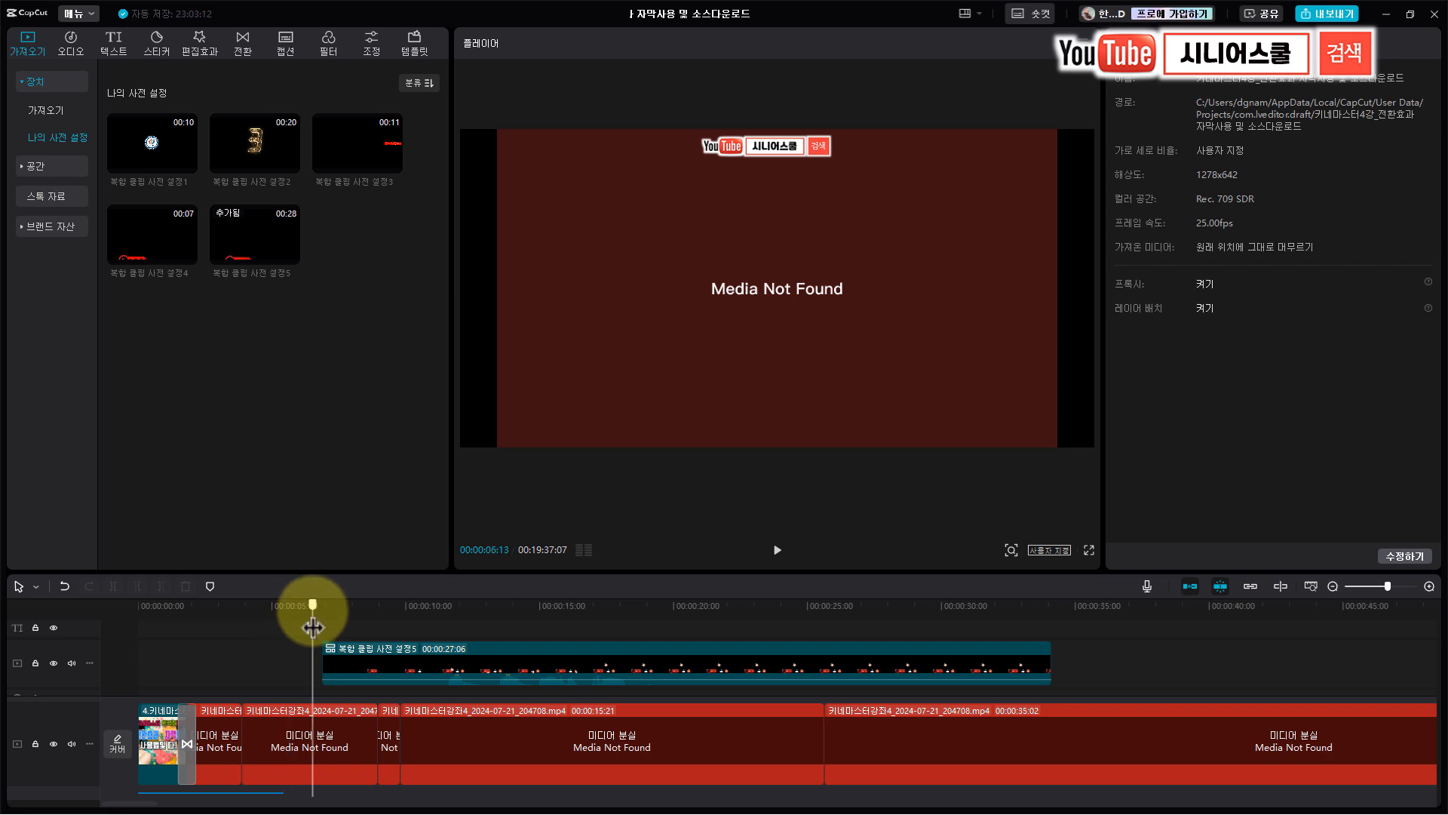
pyautogui.press('space')
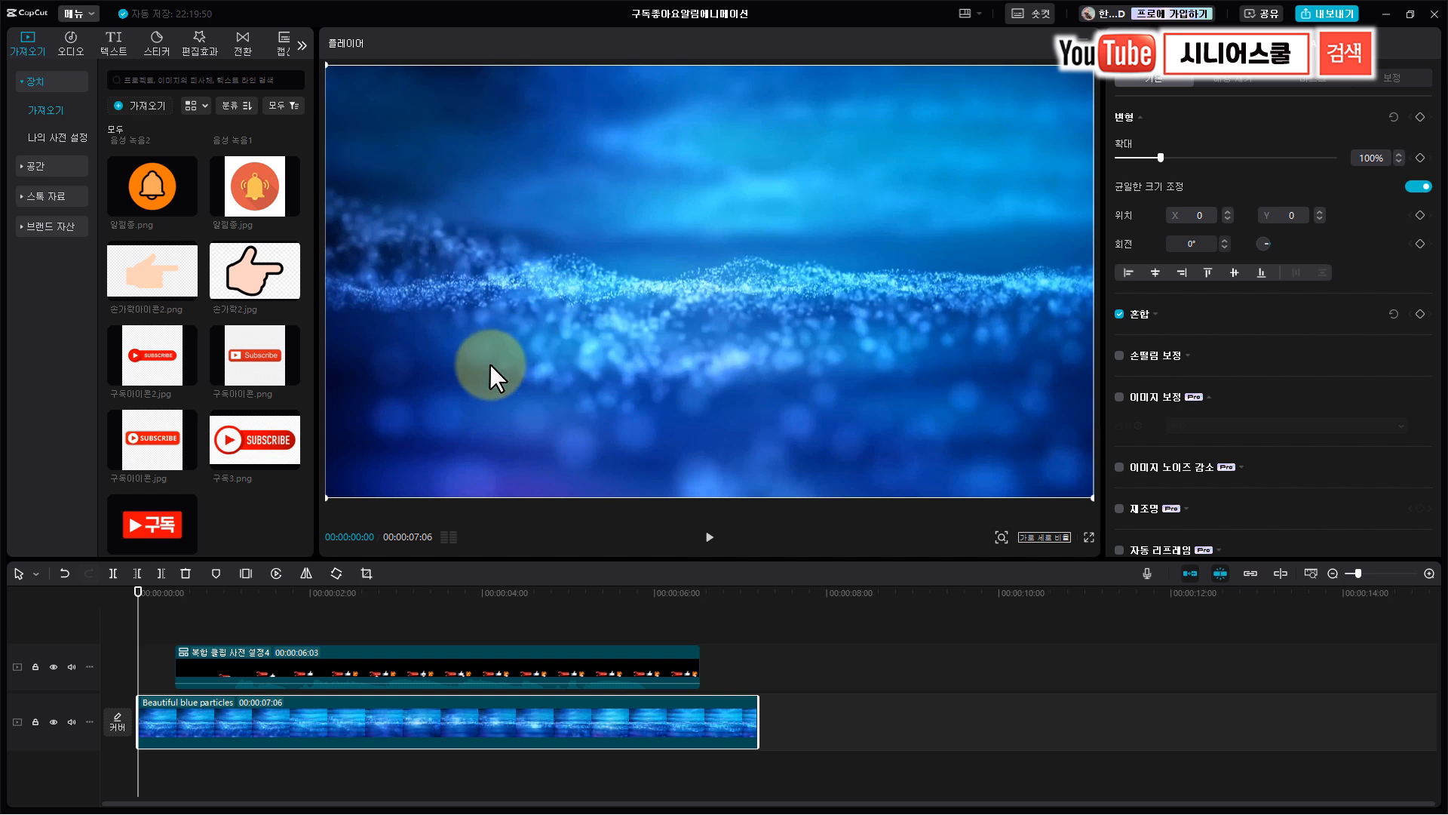
# - Play back the subscribe, like and bell animation over the blue particles background
pyautogui.press('space')
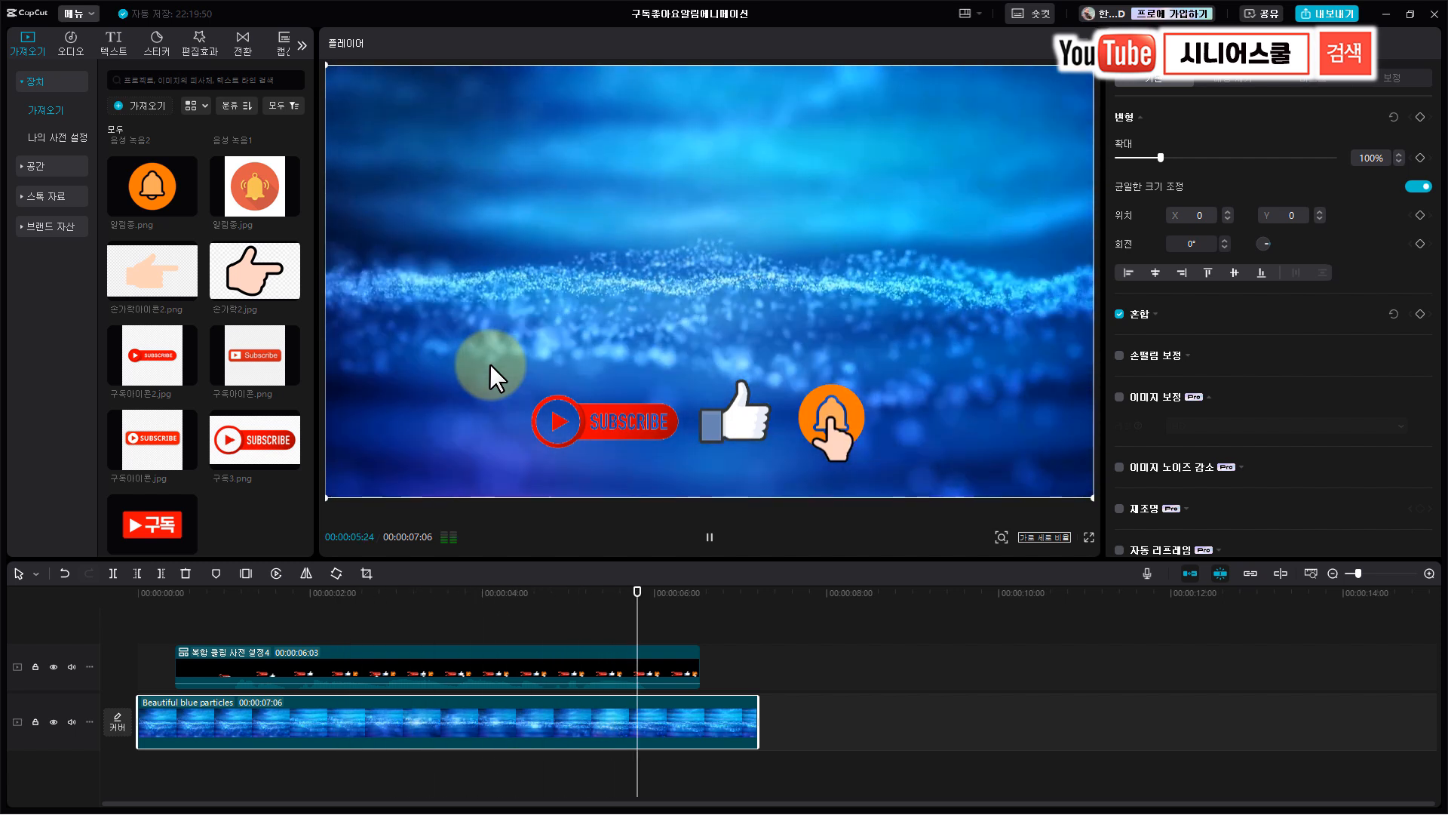
pyautogui.press('space')
pyautogui.moveTo(716, 592)
pyautogui.mouseDown()
pyautogui.moveTo(575, 598)
pyautogui.moveTo(717, 591)
pyautogui.moveTo(695, 598)
pyautogui.moveTo(707, 613)
pyautogui.mouseUp()
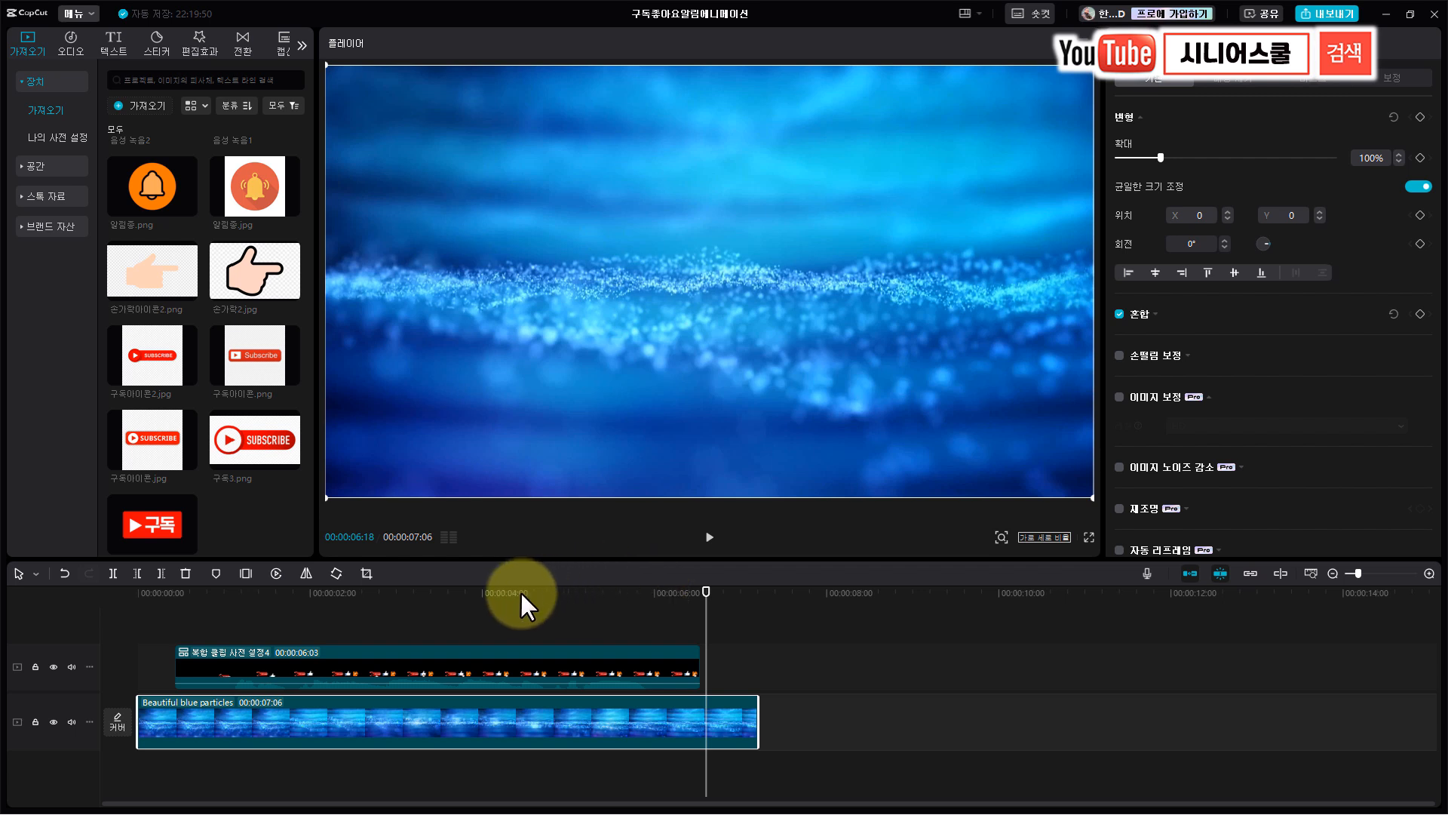
pyautogui.click(496, 594)
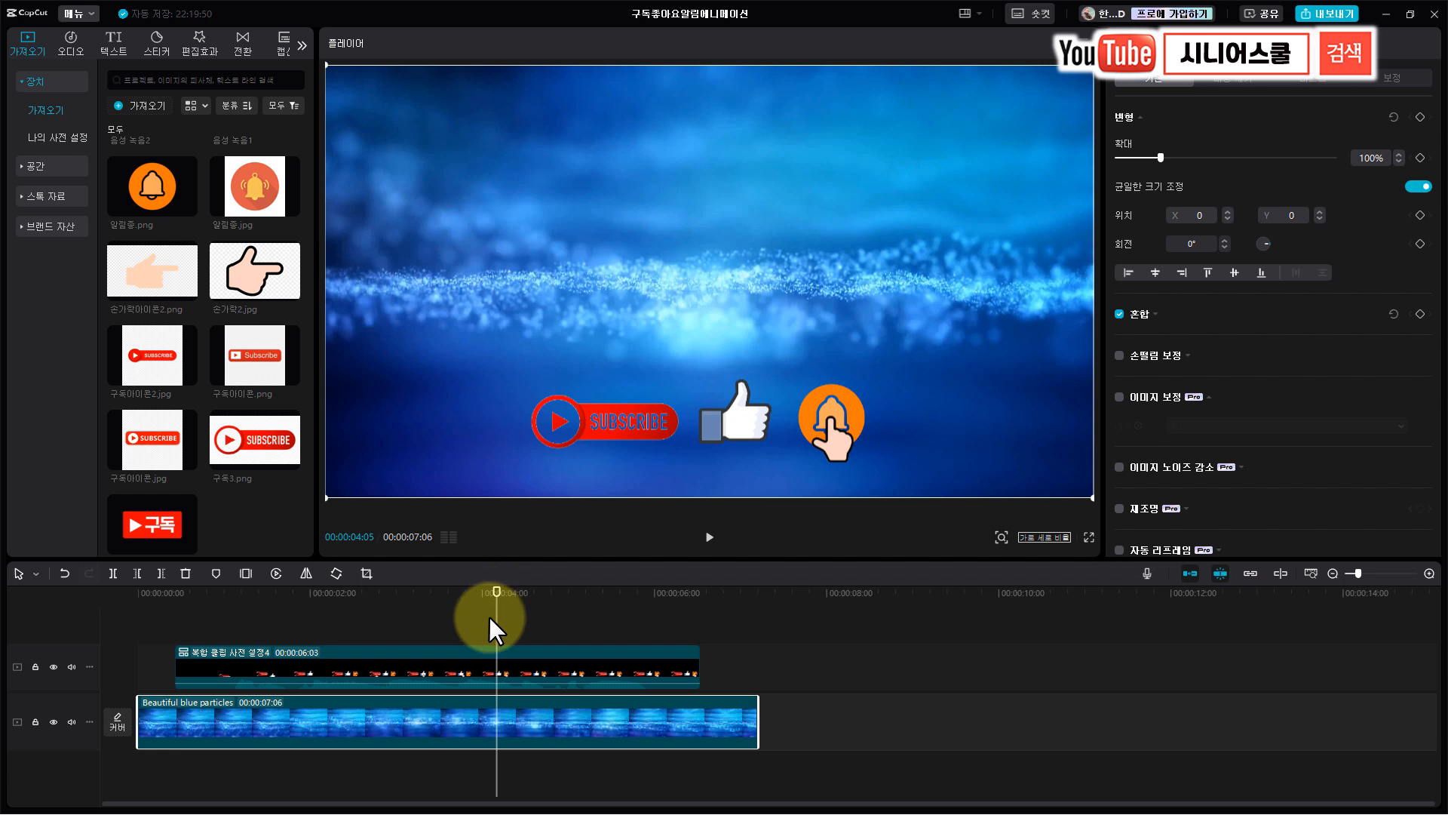
# - Show the saved presets and delete the 복합 클립 사전 설정4 clip from the timeline
pyautogui.click(505, 659)
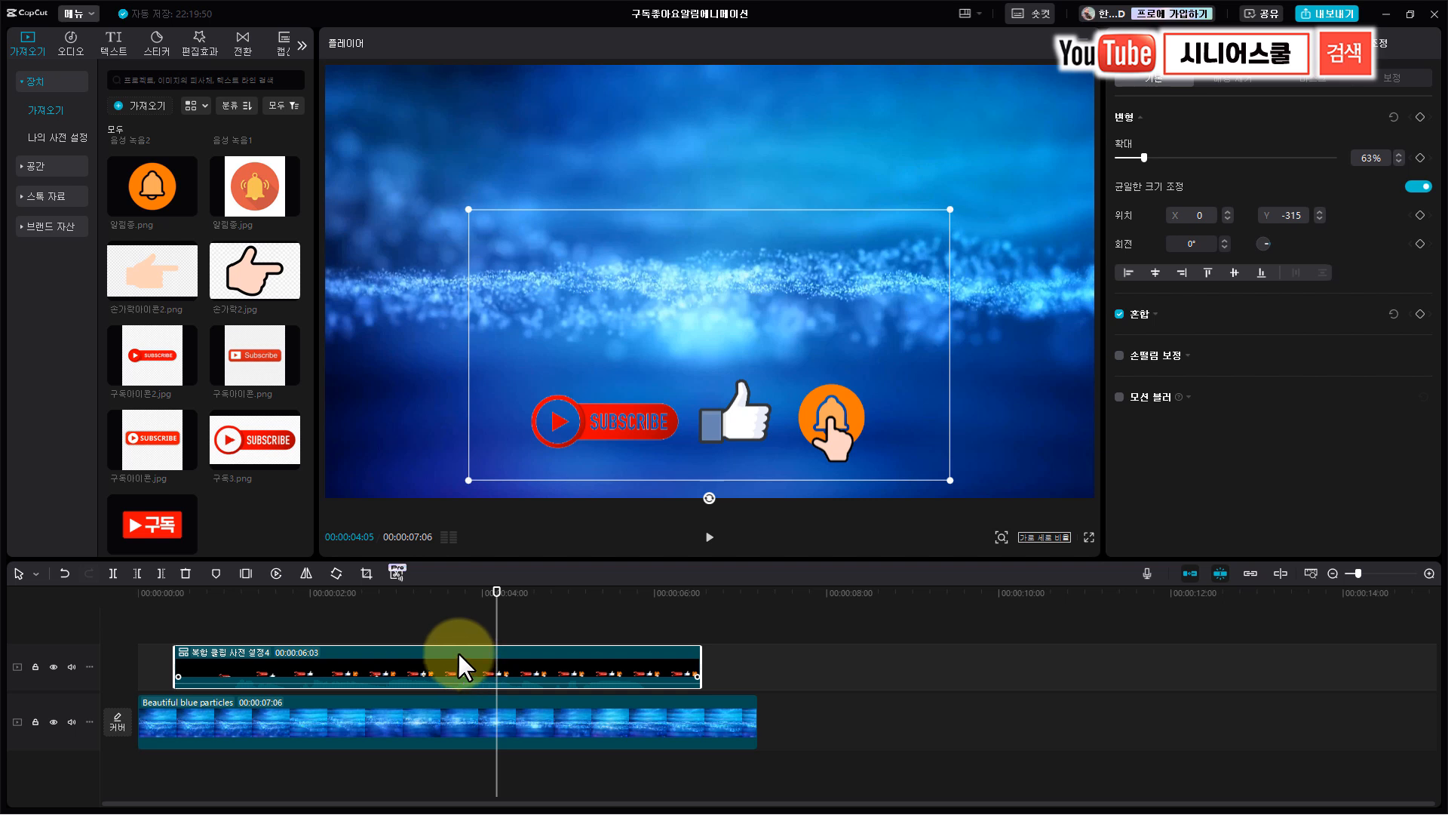
pyautogui.click(60, 137)
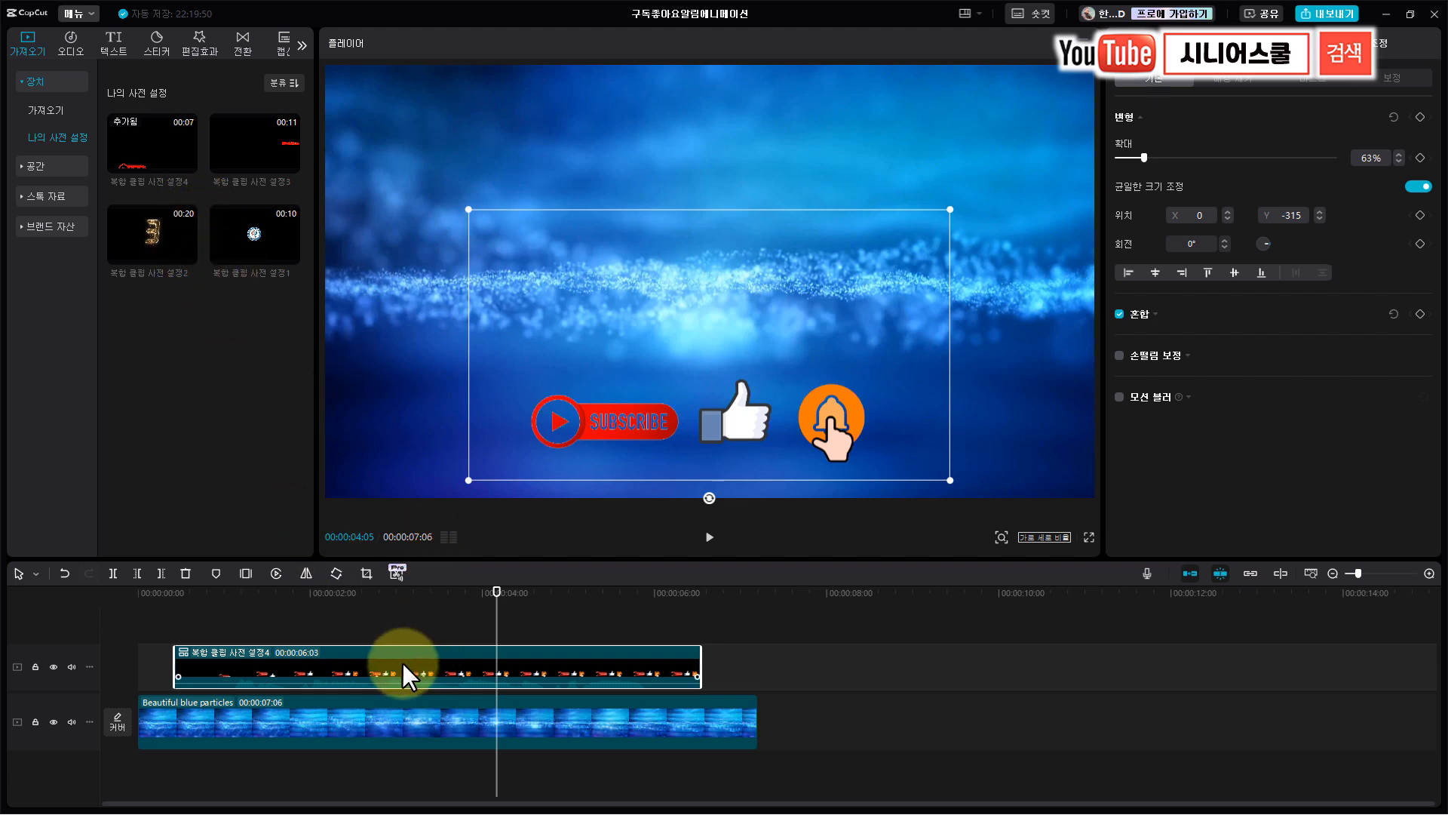
pyautogui.press('Delete')
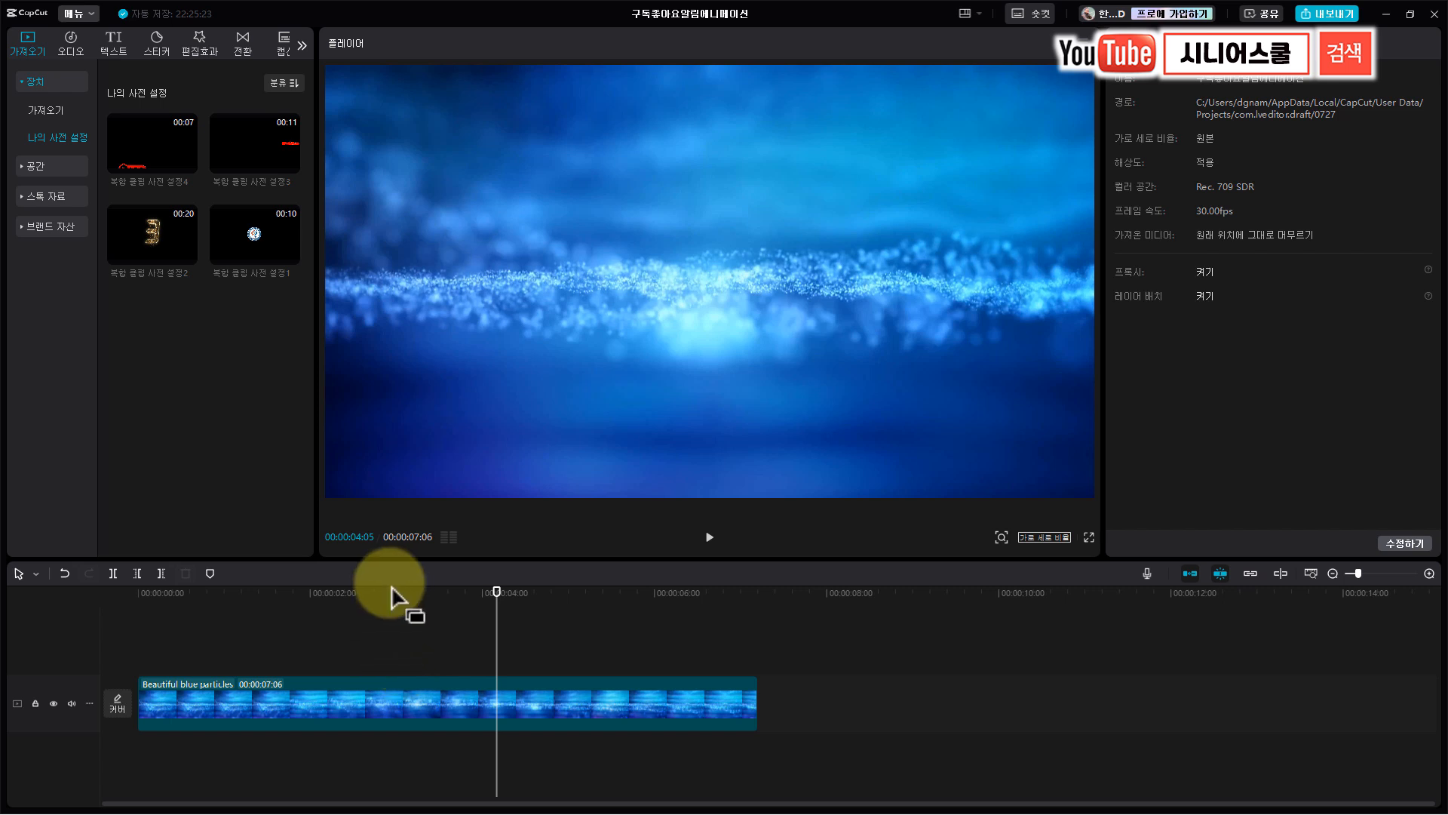
# - Add the 복합 클립 사전 설정4 preset above the Beautiful blue particles clip, starting about half a second in
pyautogui.click(303, 598)
pyautogui.press('space')
pyautogui.press('space')
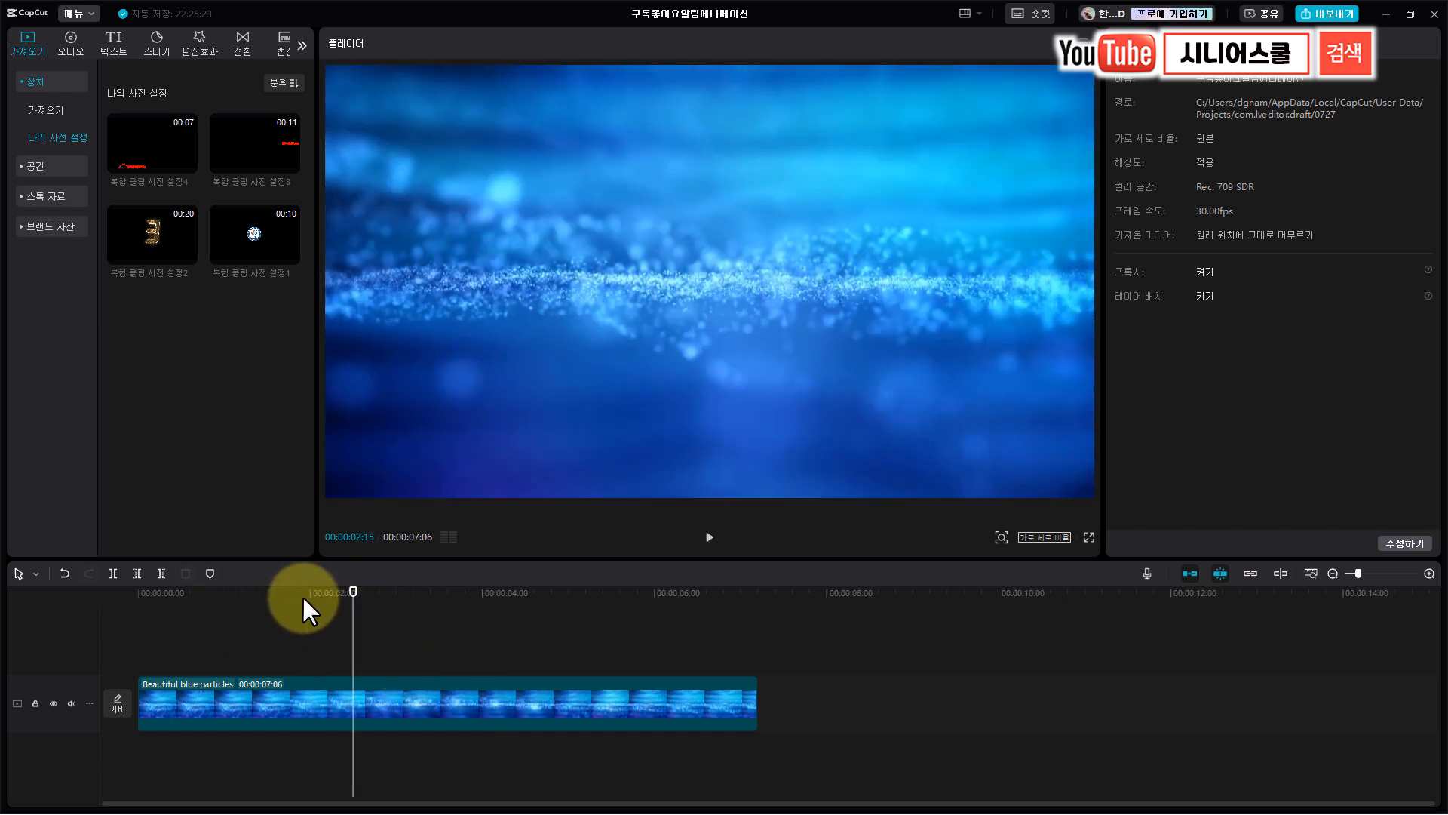
pyautogui.moveTo(343, 598); pyautogui.dragTo(146, 598)
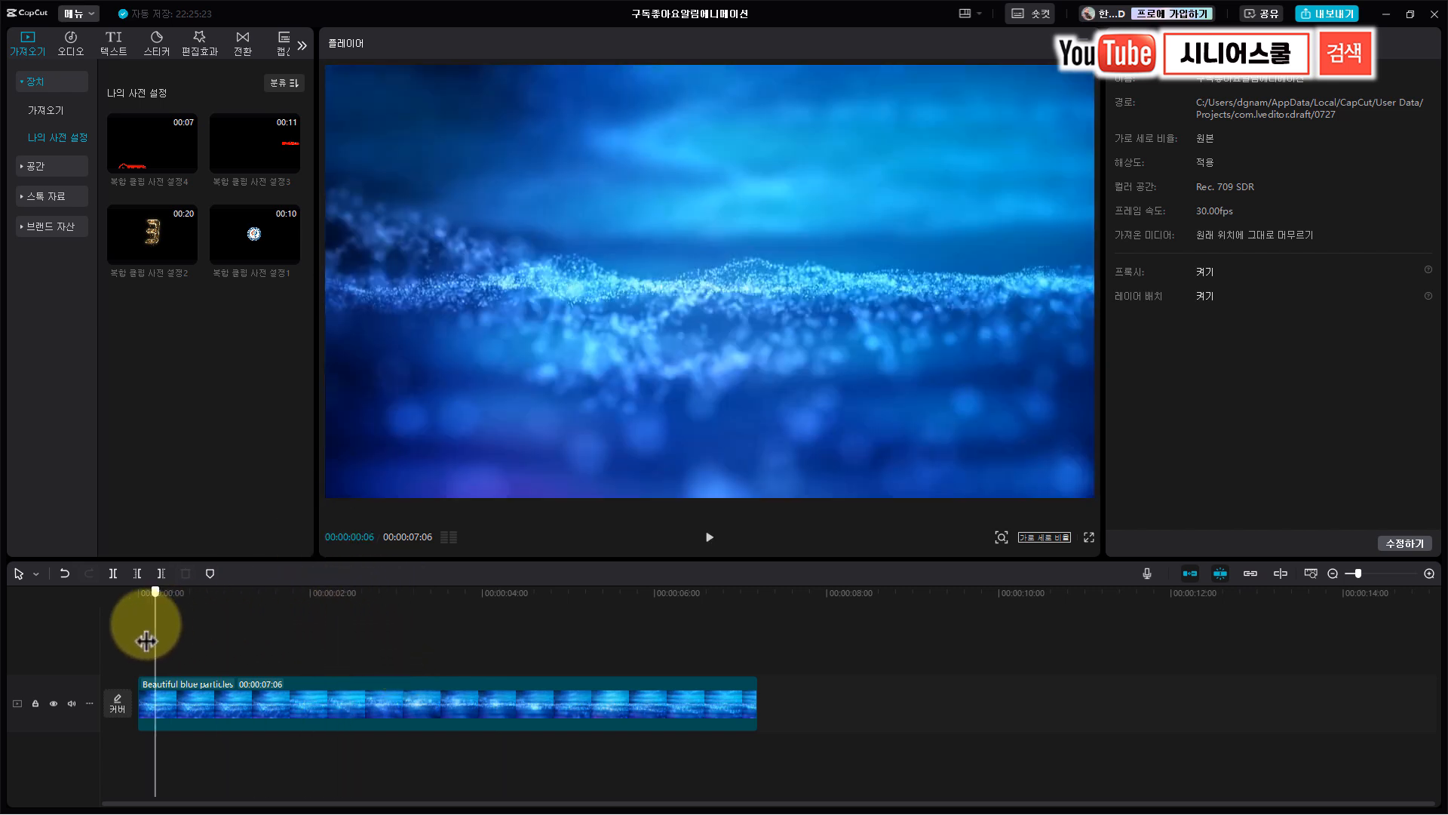
pyautogui.moveTo(217, 634); pyautogui.dragTo(169, 654)
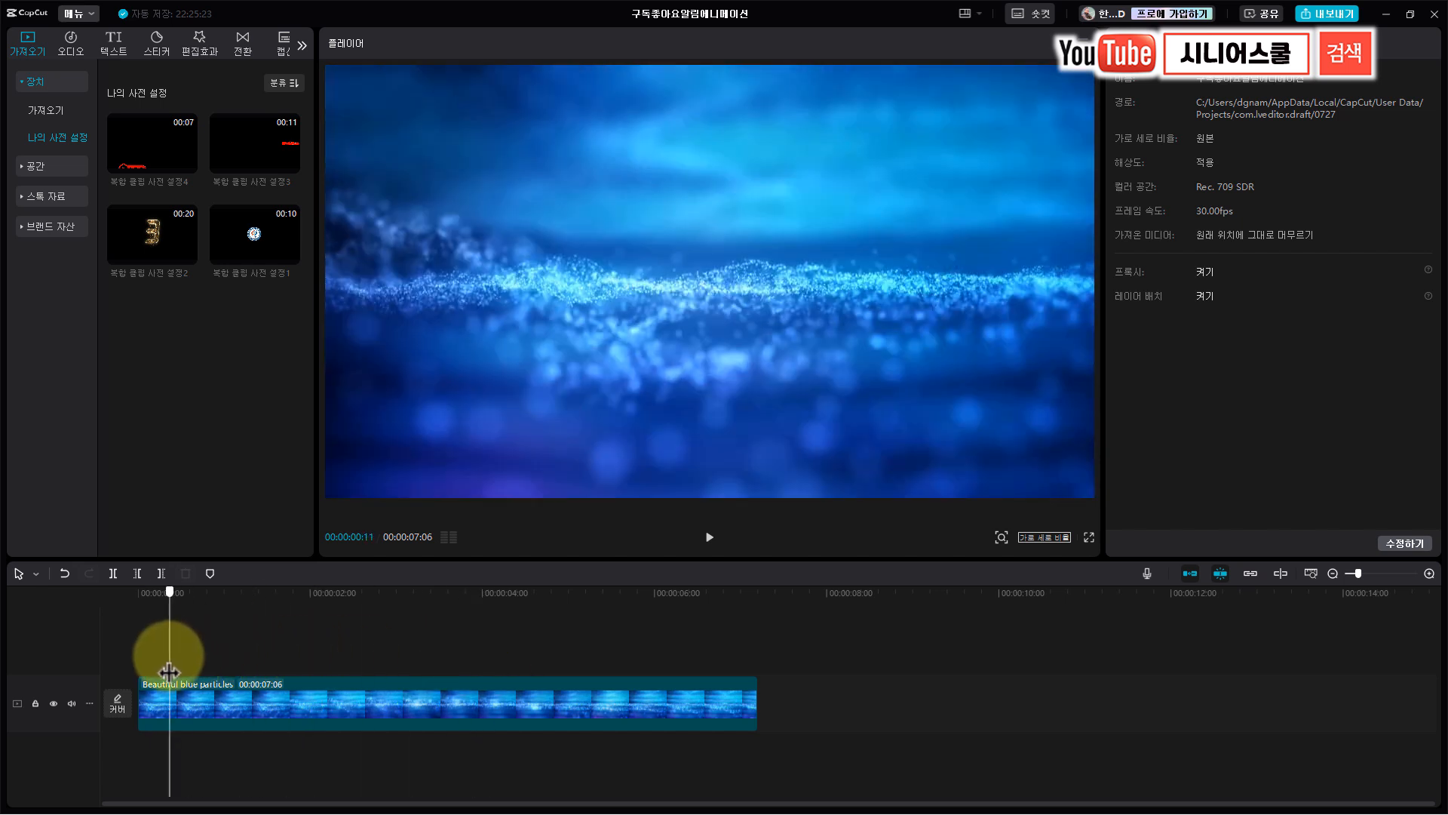
pyautogui.click(148, 146)
pyautogui.moveTo(148, 146); pyautogui.dragTo(184, 655)
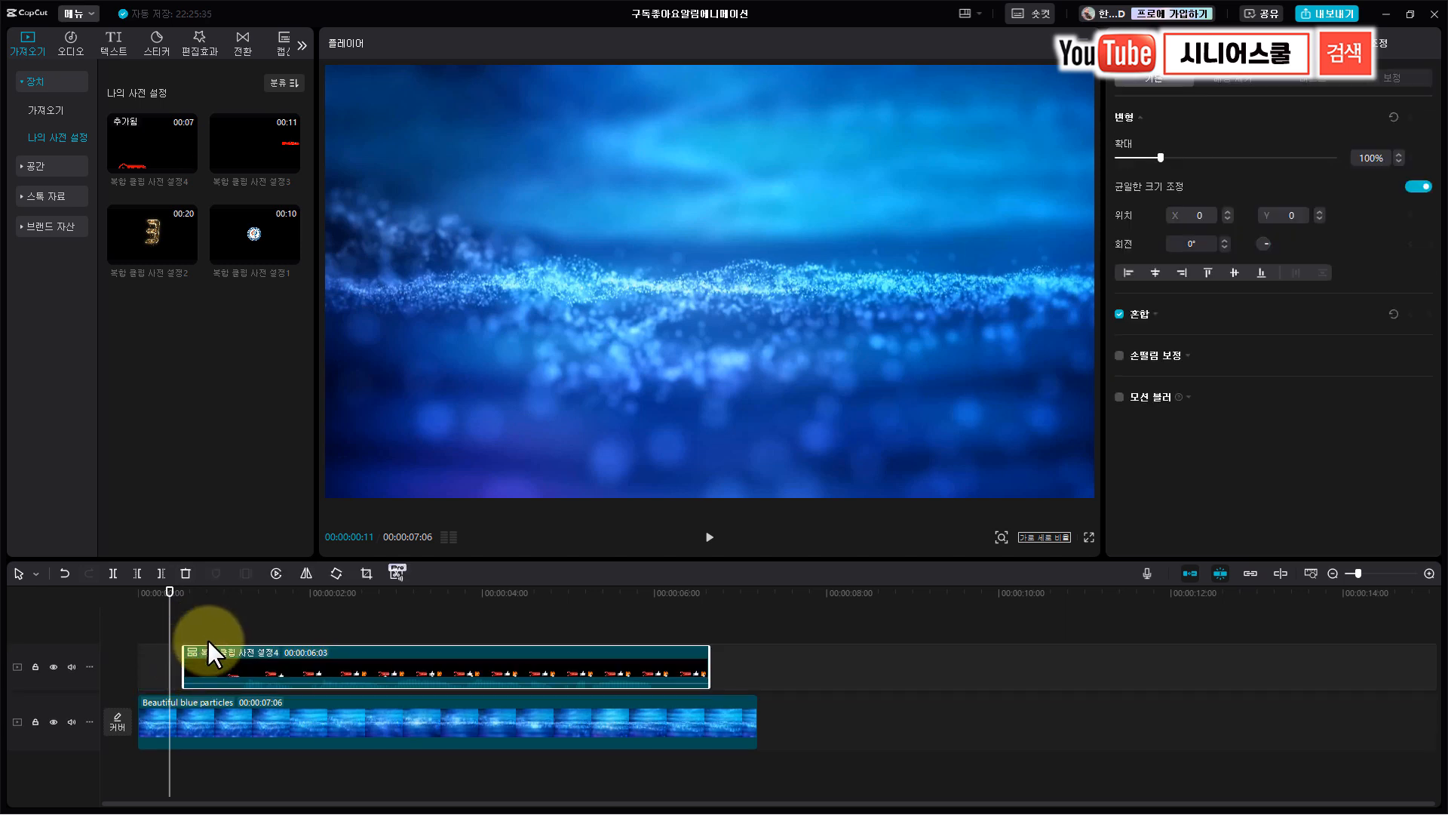
# - Play until the icons appear, then scale the preset overlay to 45% and place it at X -109, Y 111
pyautogui.press('space')
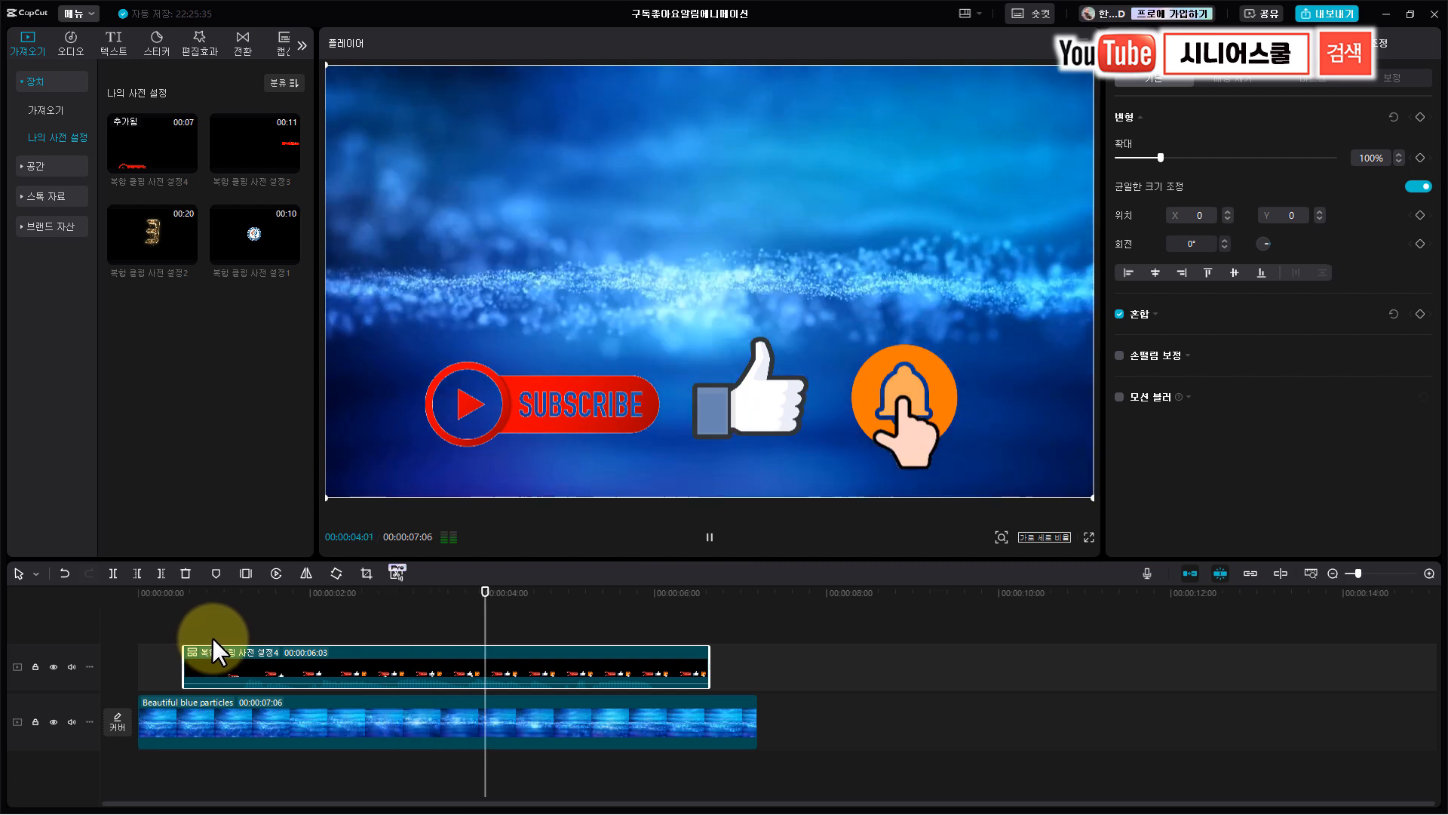
pyautogui.press('space')
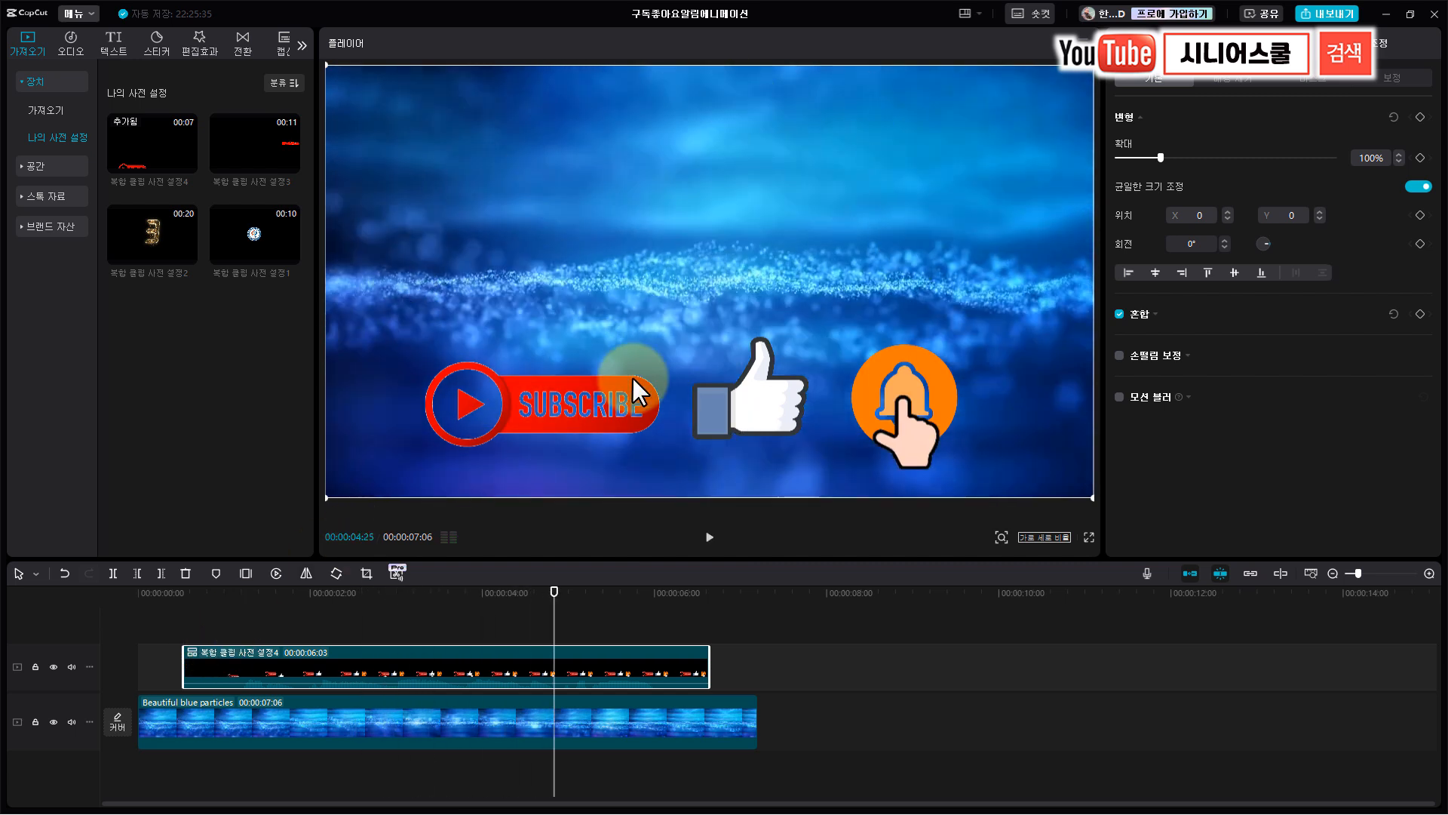
pyautogui.moveTo(333, 494); pyautogui.dragTo(676, 228)
pyautogui.moveTo(712, 315); pyautogui.dragTo(691, 293)
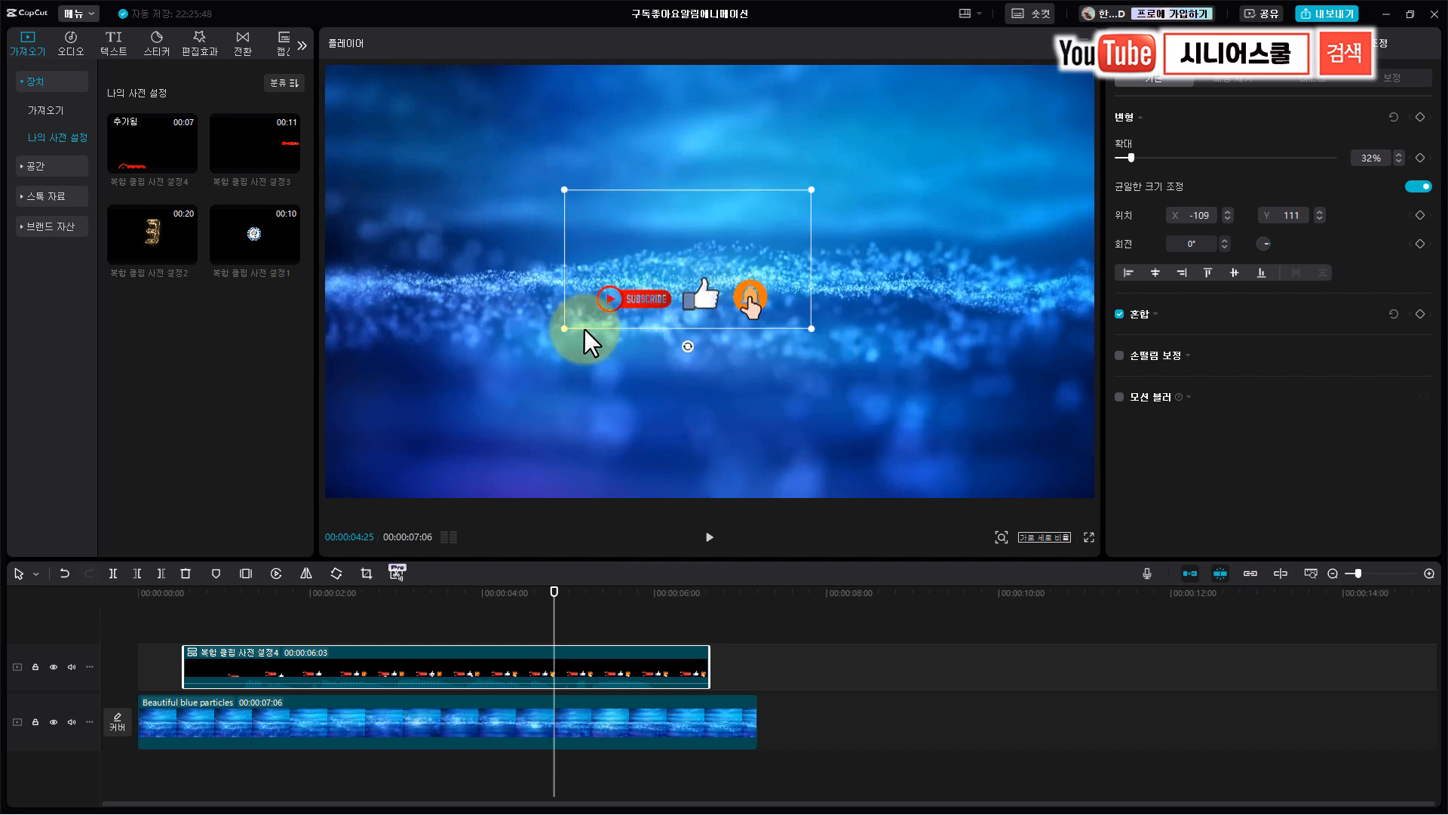
pyautogui.moveTo(565, 330)
pyautogui.mouseDown()
pyautogui.moveTo(508, 355)
pyautogui.moveTo(559, 338)
pyautogui.mouseUp()
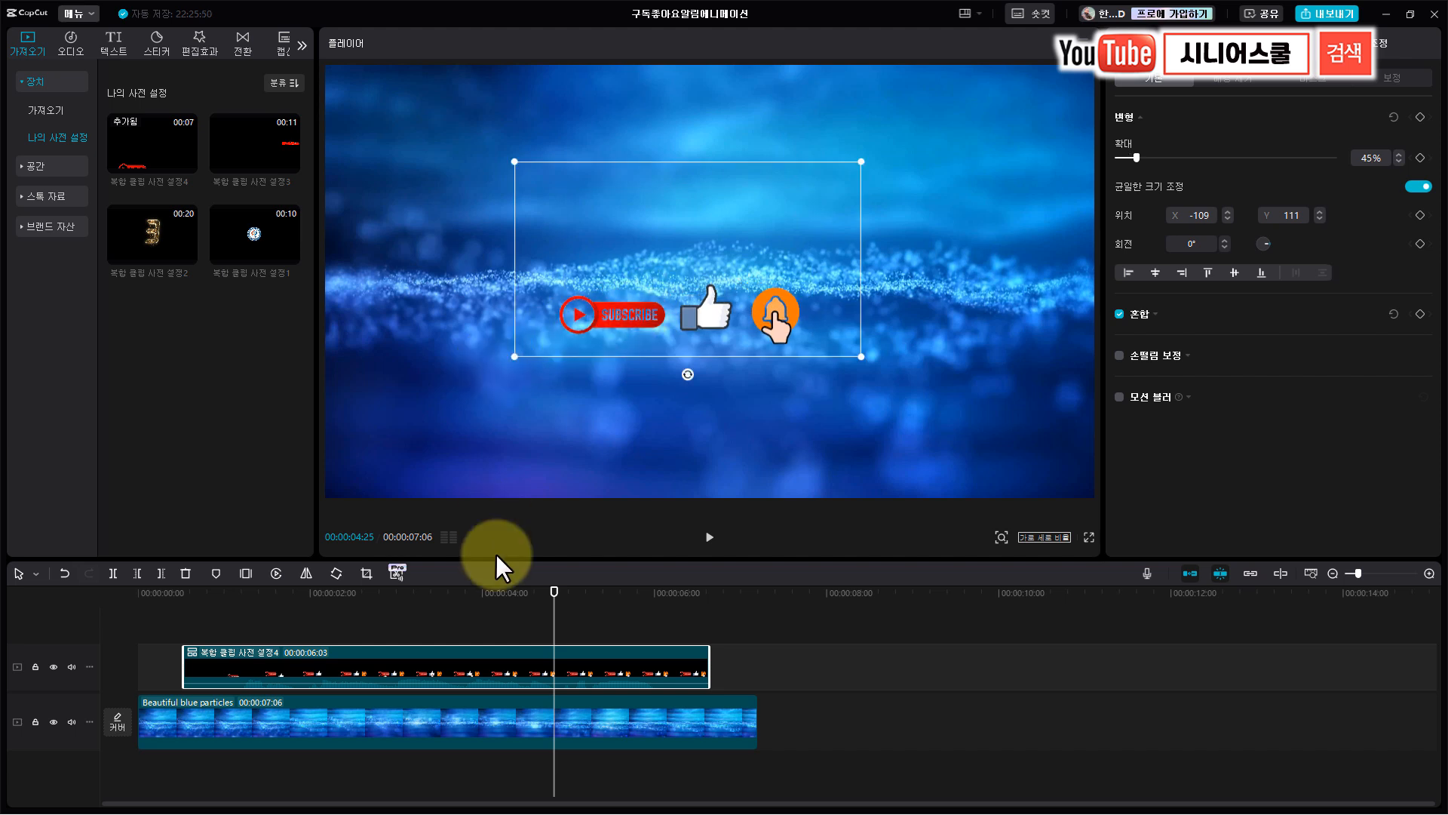
# - Play back the resized subscribe animation from the beginning of the timeline
pyautogui.moveTo(549, 593); pyautogui.dragTo(116, 640)
pyautogui.click(219, 612)
pyautogui.press('space')
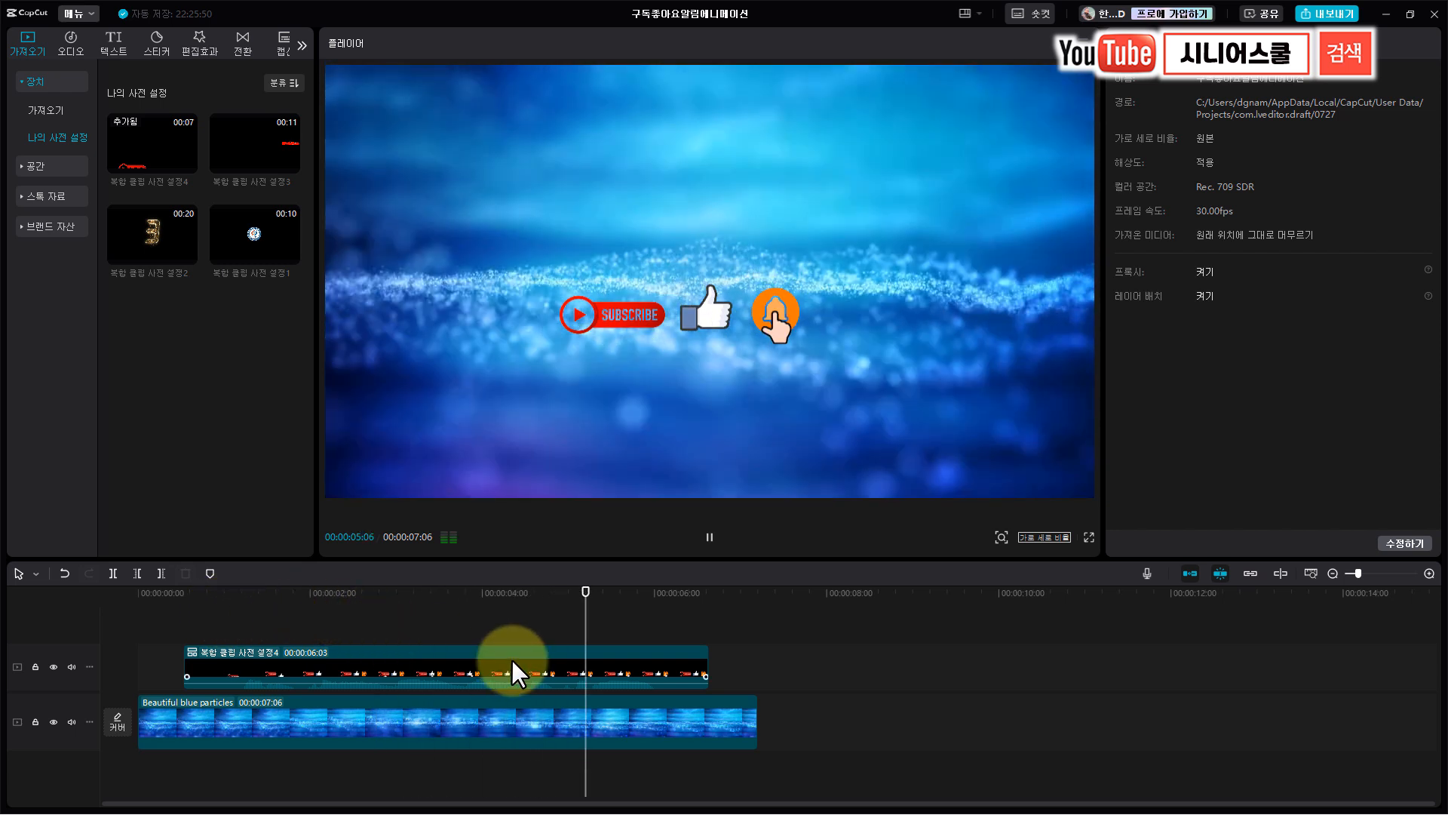
pyautogui.press('space')
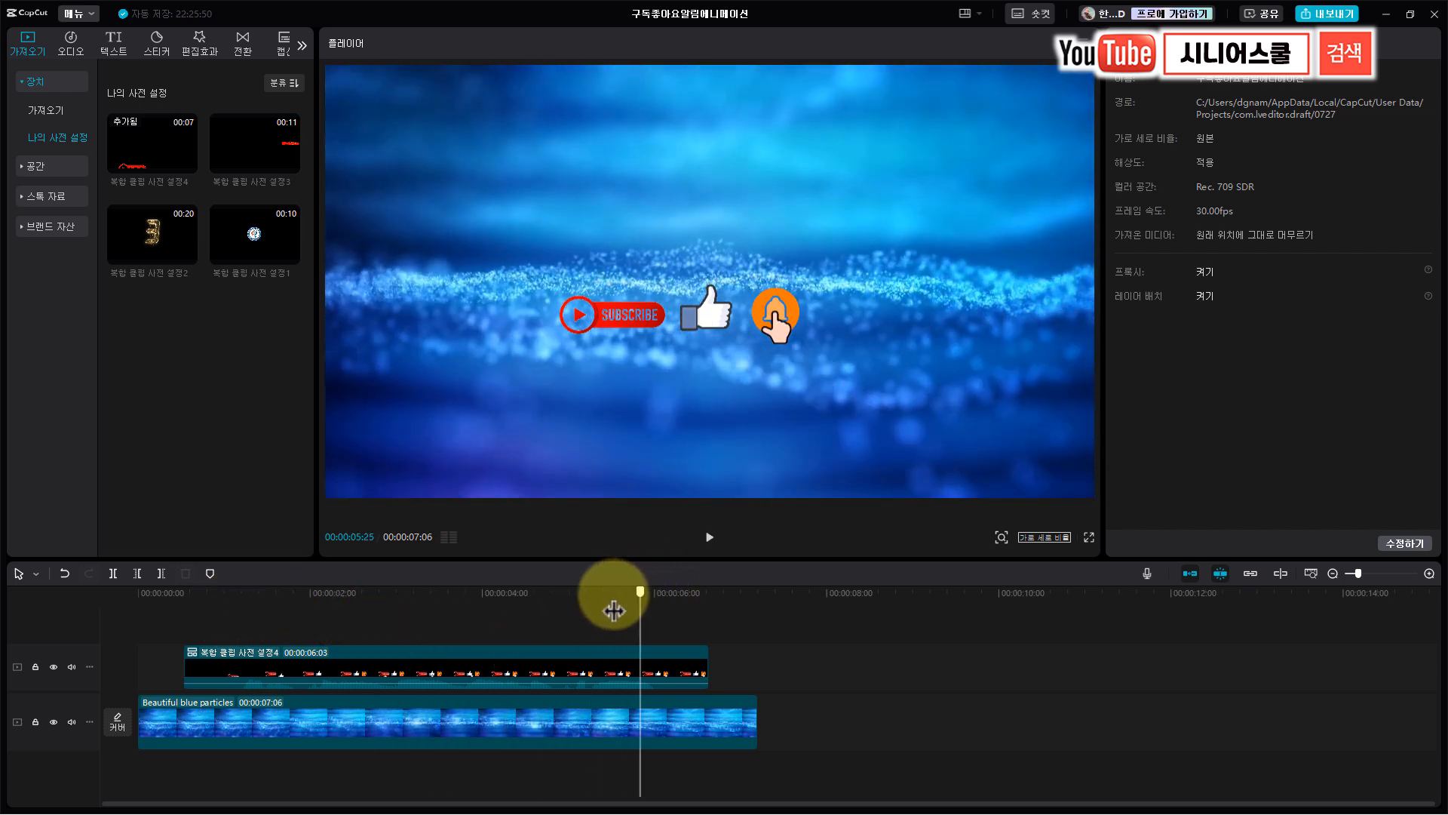
# - Move the subscribe overlay to the lower-right of the frame at X 772, Y -540 and play it back
pyautogui.click(270, 593)
pyautogui.click(369, 668)
pyautogui.moveTo(612, 300); pyautogui.dragTo(812, 442)
pyautogui.moveTo(586, 590); pyautogui.dragTo(171, 619)
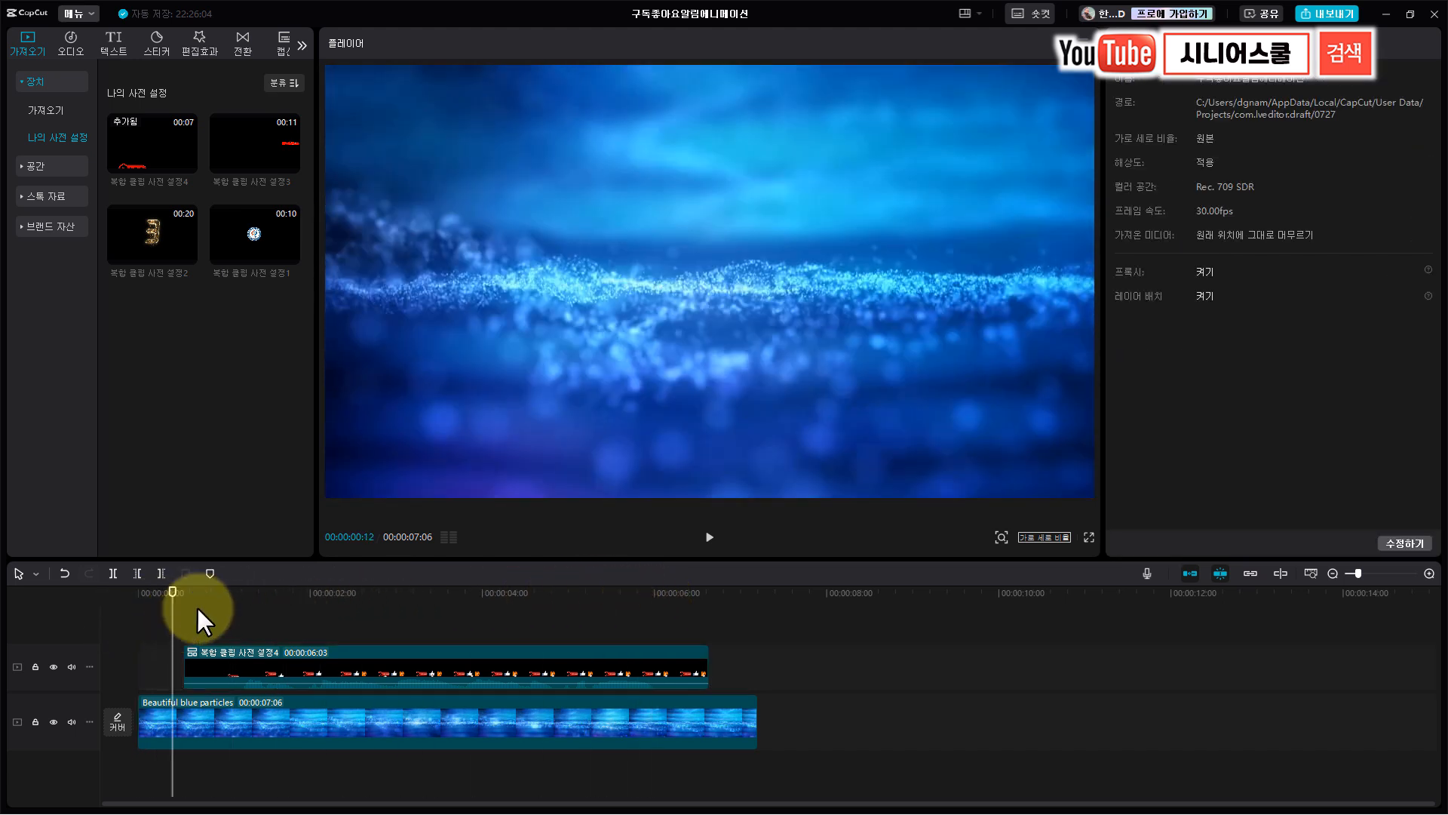
pyautogui.press('space')
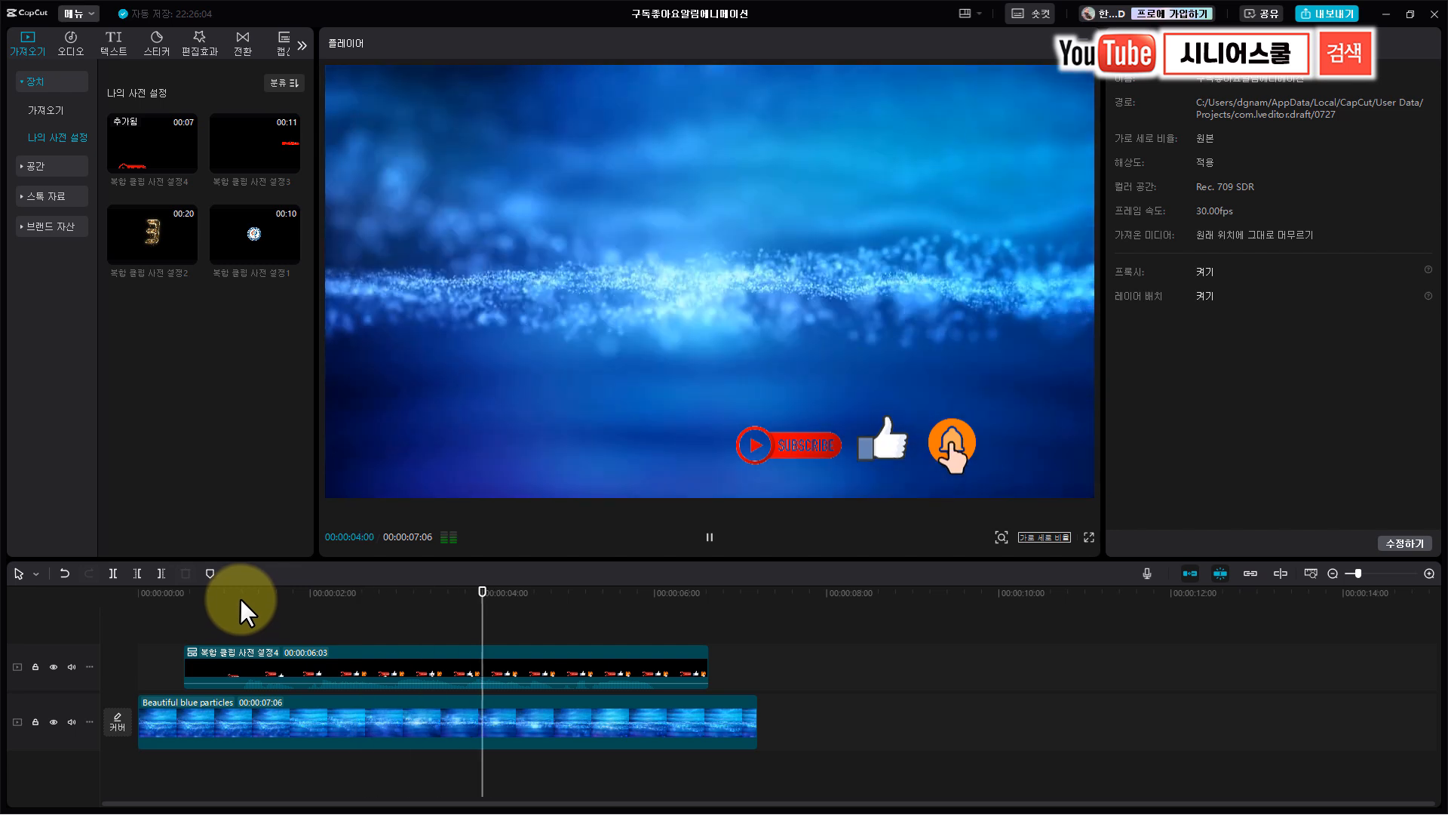
pyautogui.press('space')
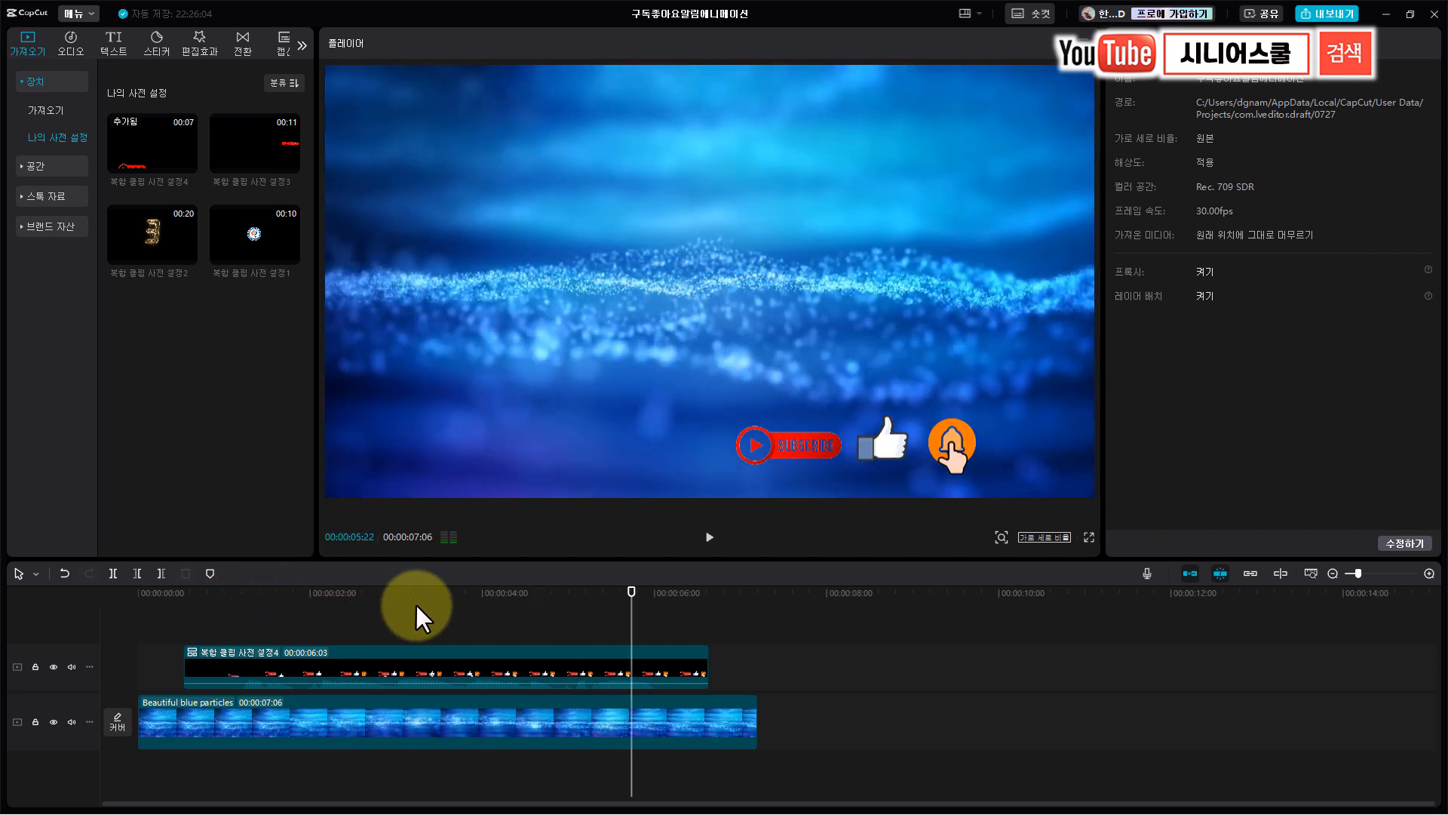
# - Open the 복합 클립 사전 설정4 compound clip for editing and enlarge the timeline area to show all its tracks
pyautogui.click(441, 658)
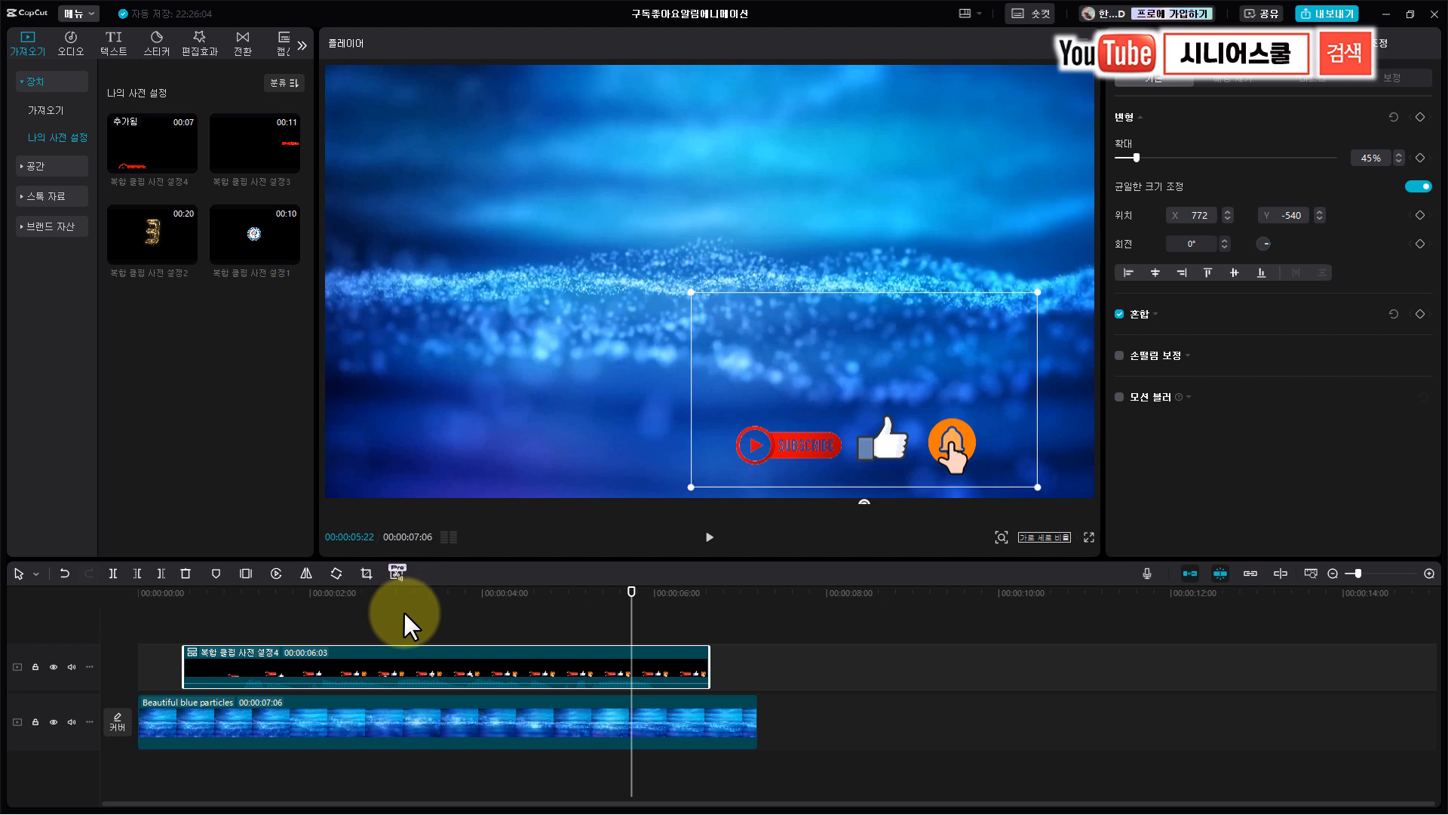
pyautogui.click(415, 594)
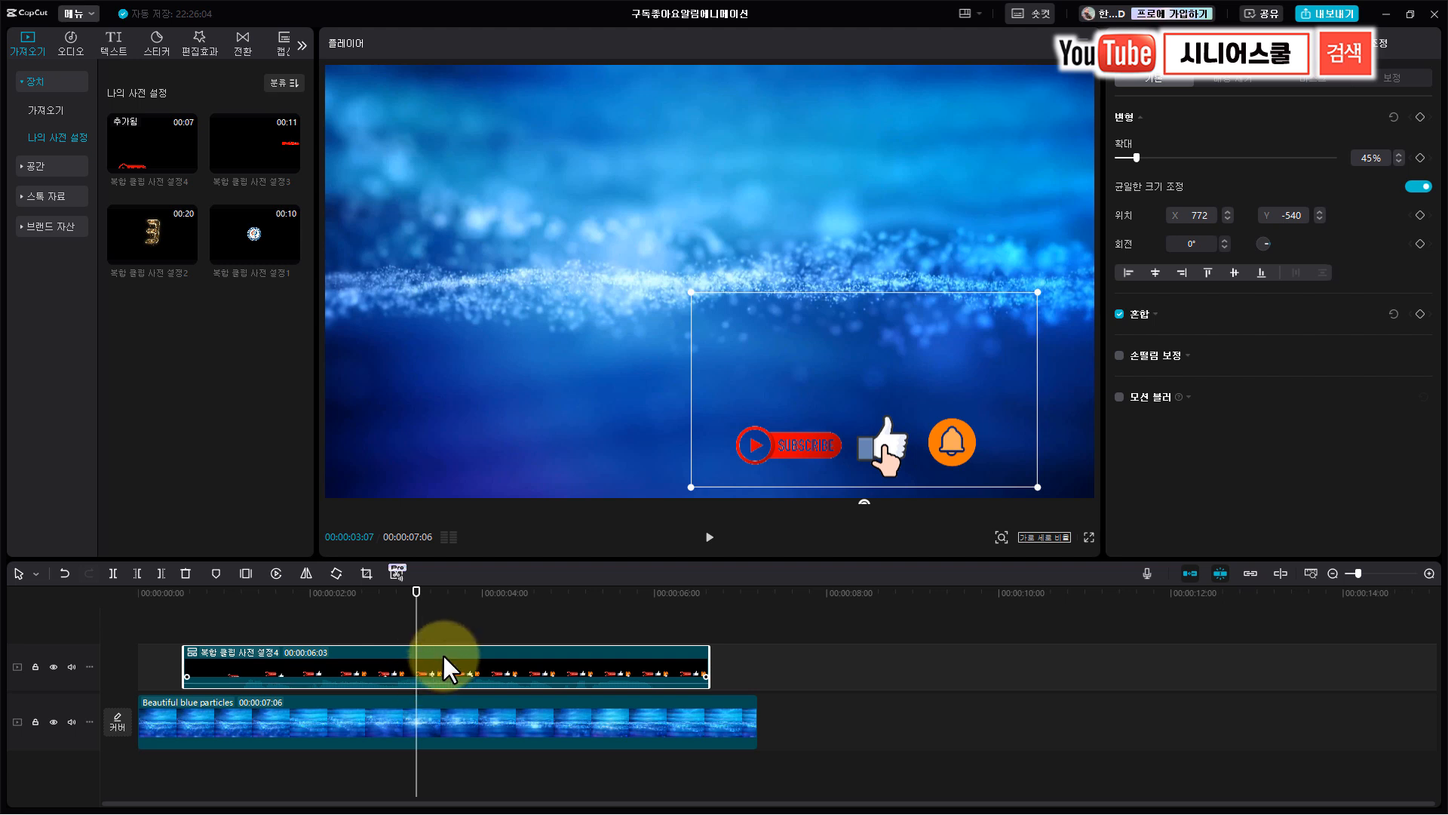
pyautogui.doubleClick(442, 655)
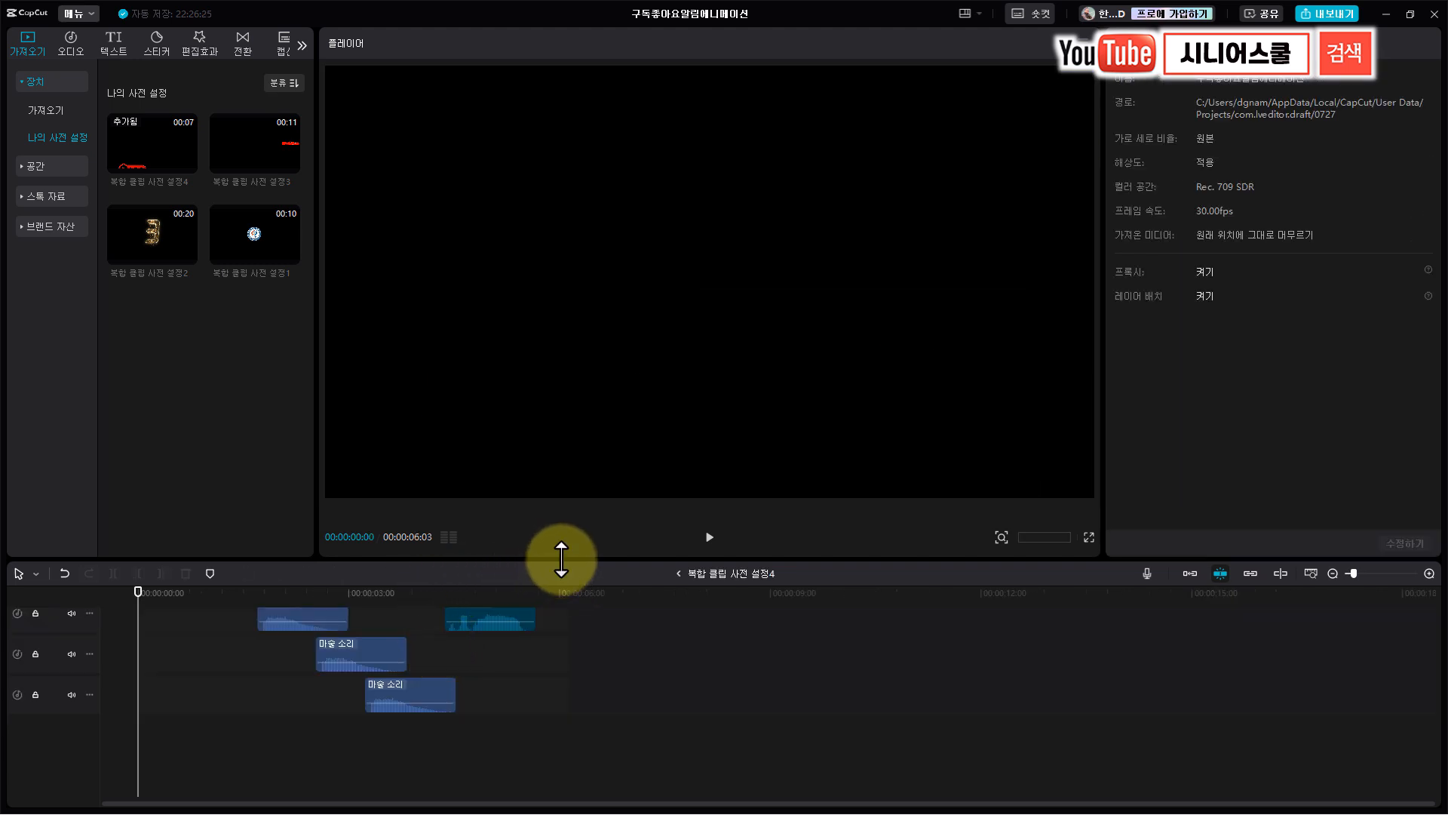
pyautogui.moveTo(562, 559); pyautogui.dragTo(551, 301)
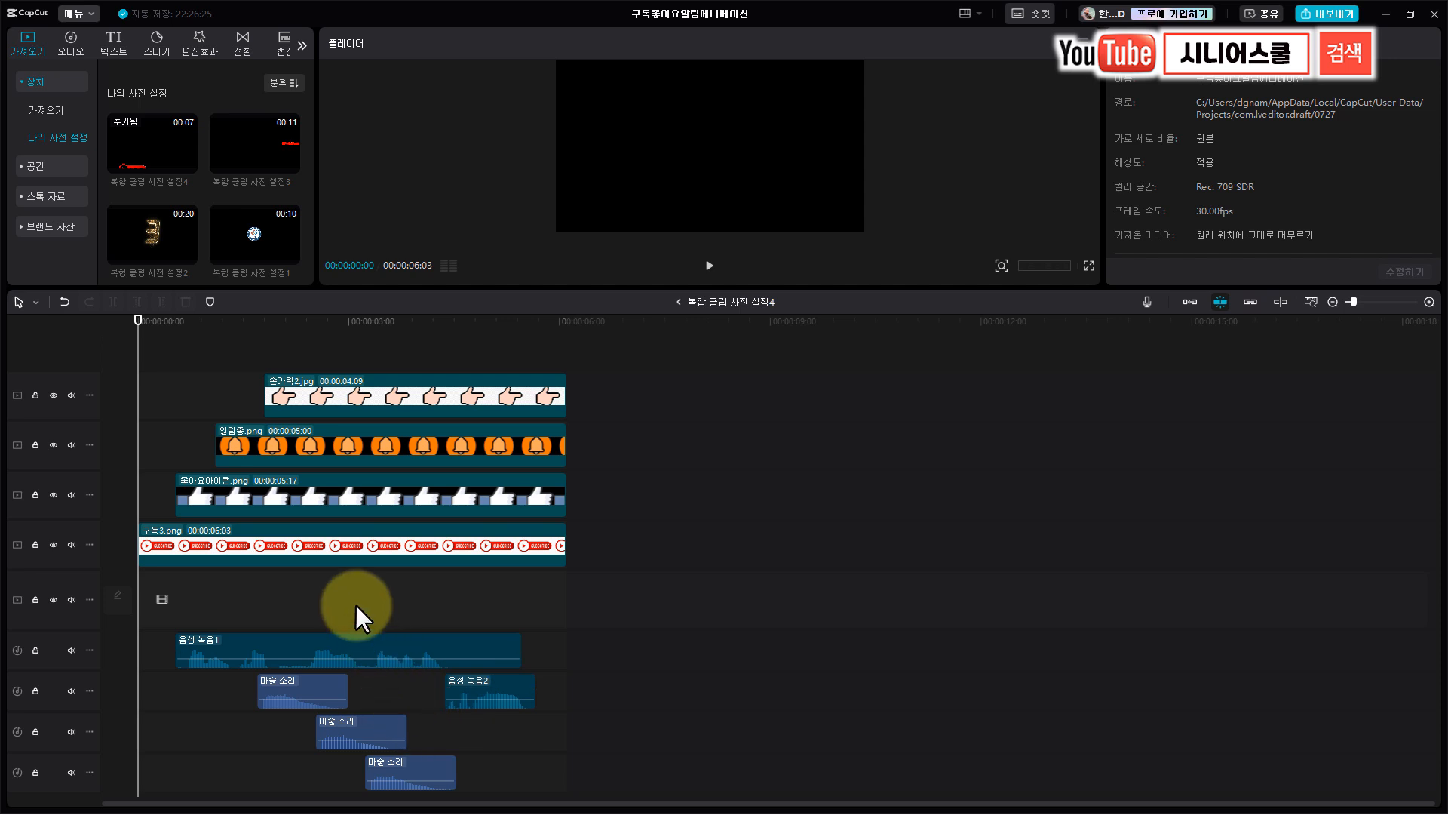
# - Examine the keyframes on the pointing finger, bell, thumbs-up and subscribe button layers inside the compound clip
pyautogui.click(316, 326)
pyautogui.click(154, 398)
pyautogui.moveTo(144, 400); pyautogui.dragTo(281, 405)
pyautogui.click(323, 402)
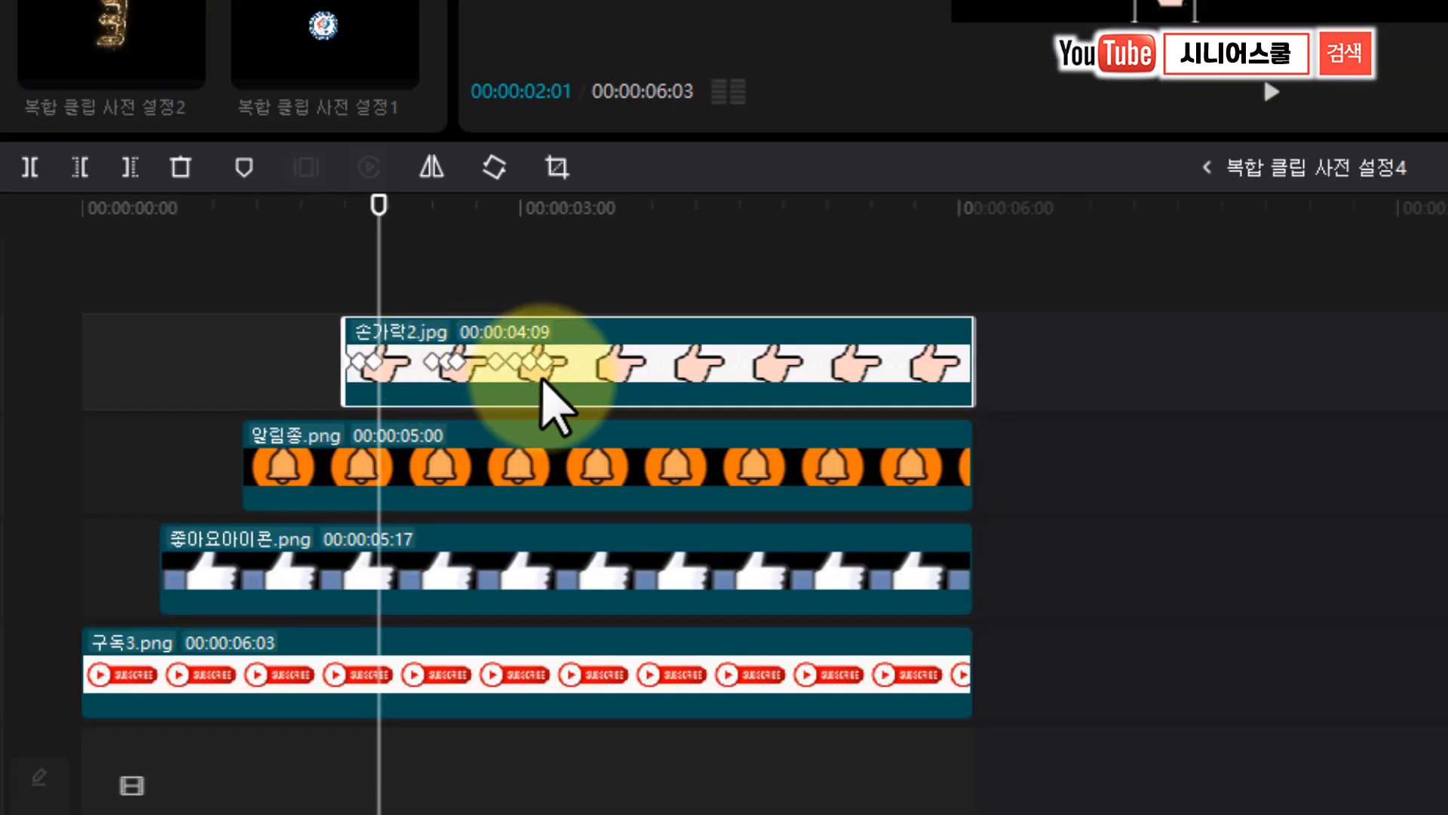
pyautogui.click(382, 462)
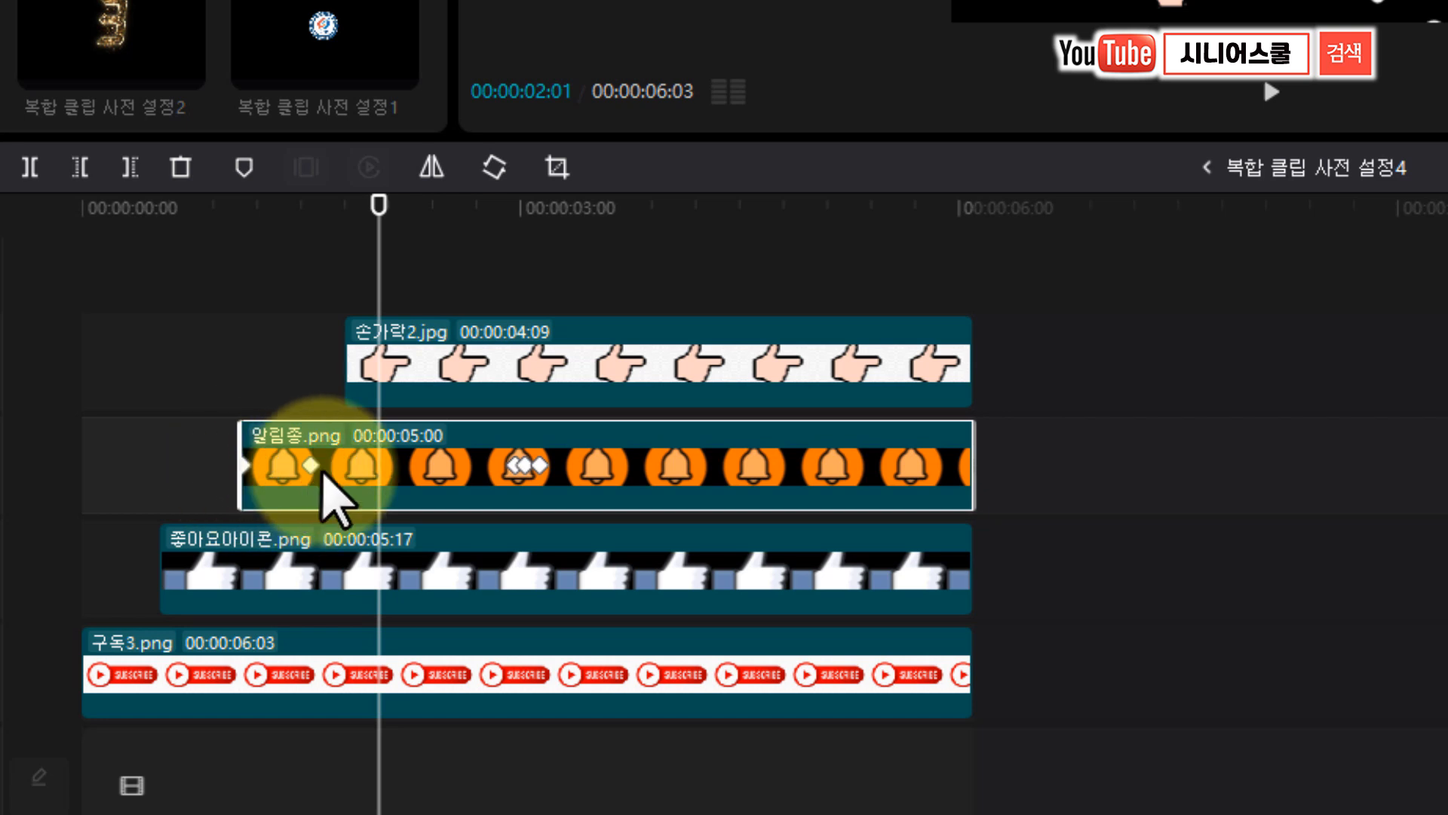
pyautogui.click(507, 581)
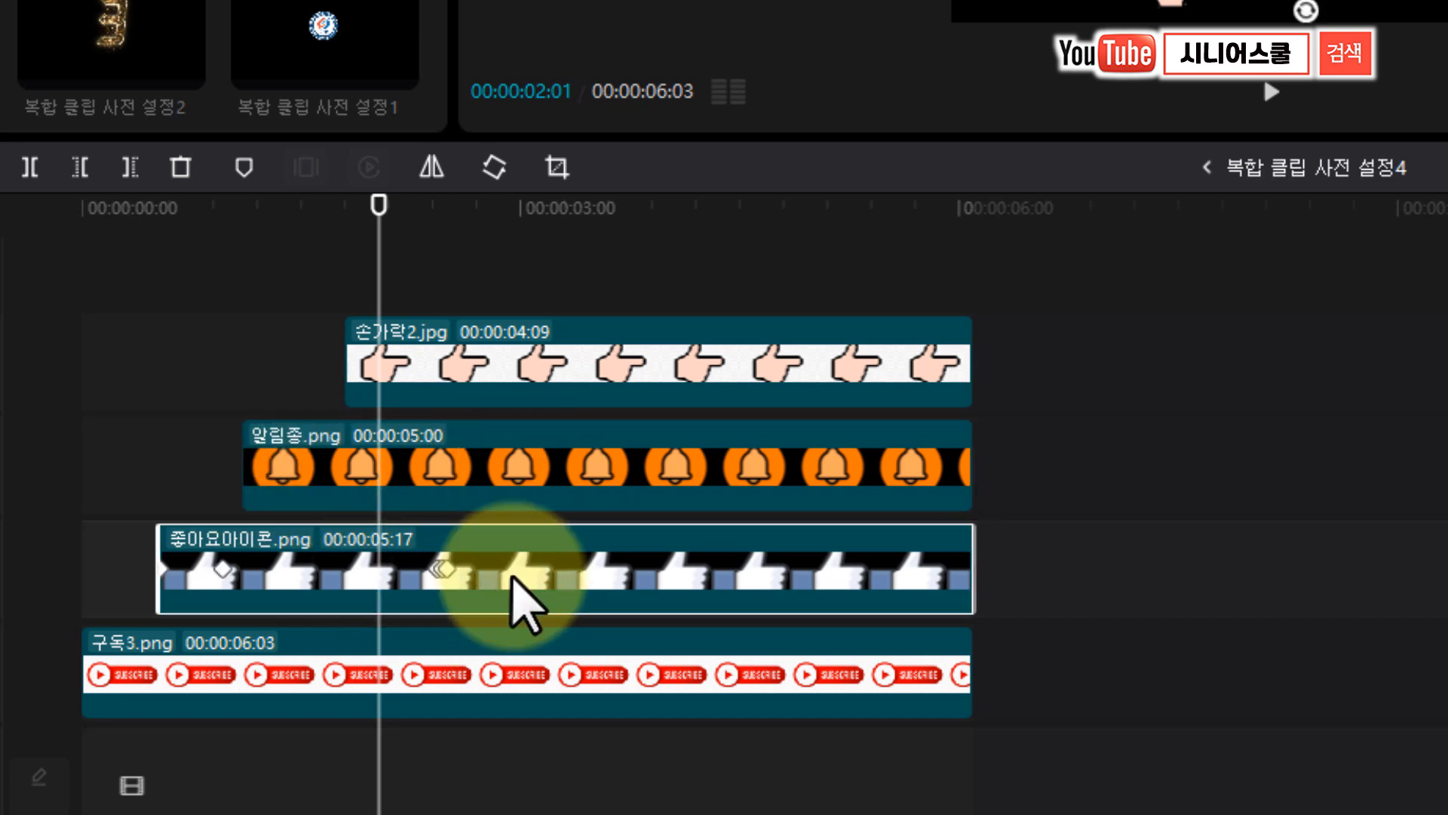
pyautogui.click(482, 673)
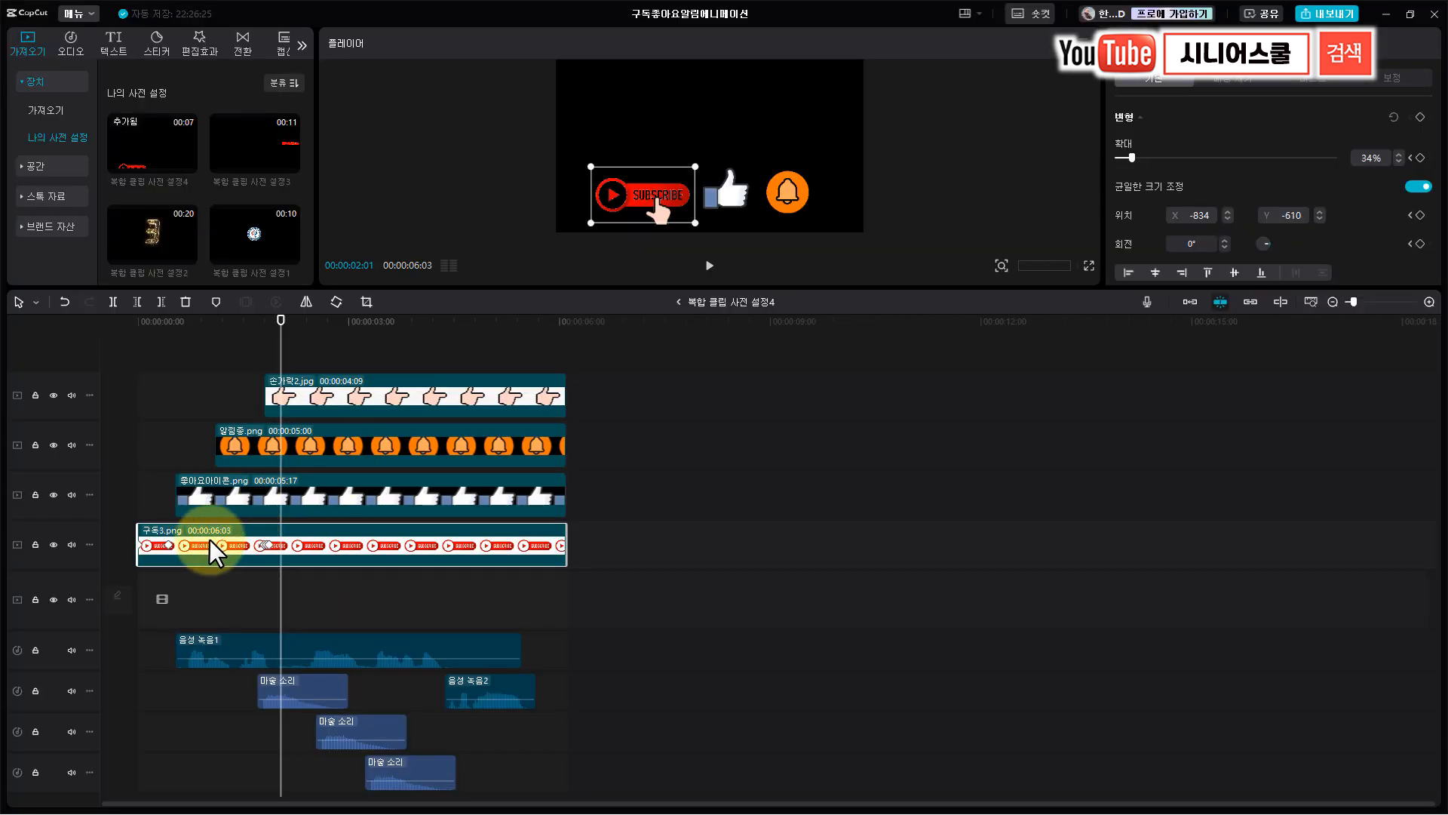
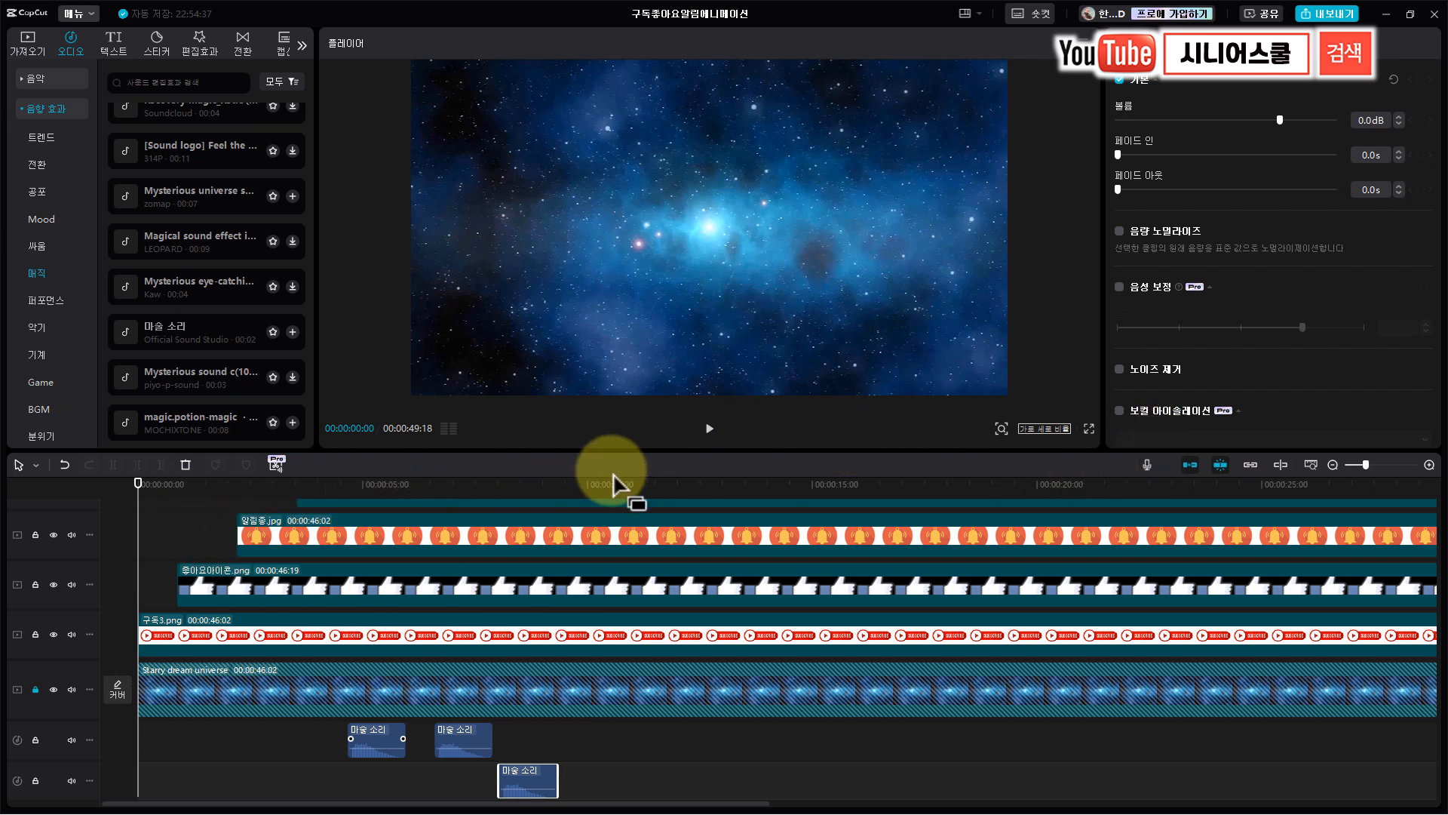
# - Mute both 마술 소리 sound-effect tracks and record a voice-over about 12 seconds long from the start of the timeline
pyautogui.click(72, 740)
pyautogui.click(72, 781)
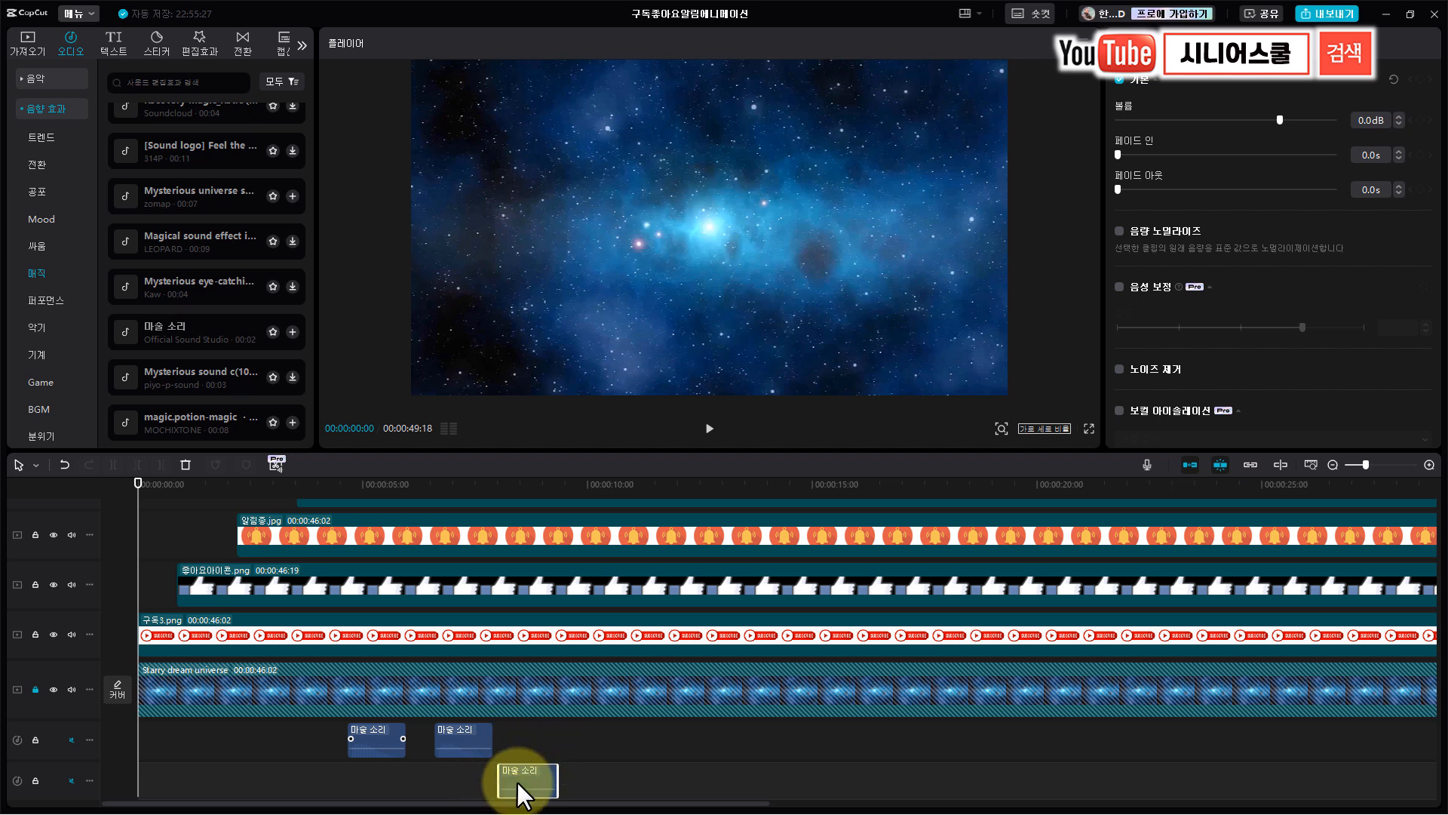
pyautogui.click(1148, 466)
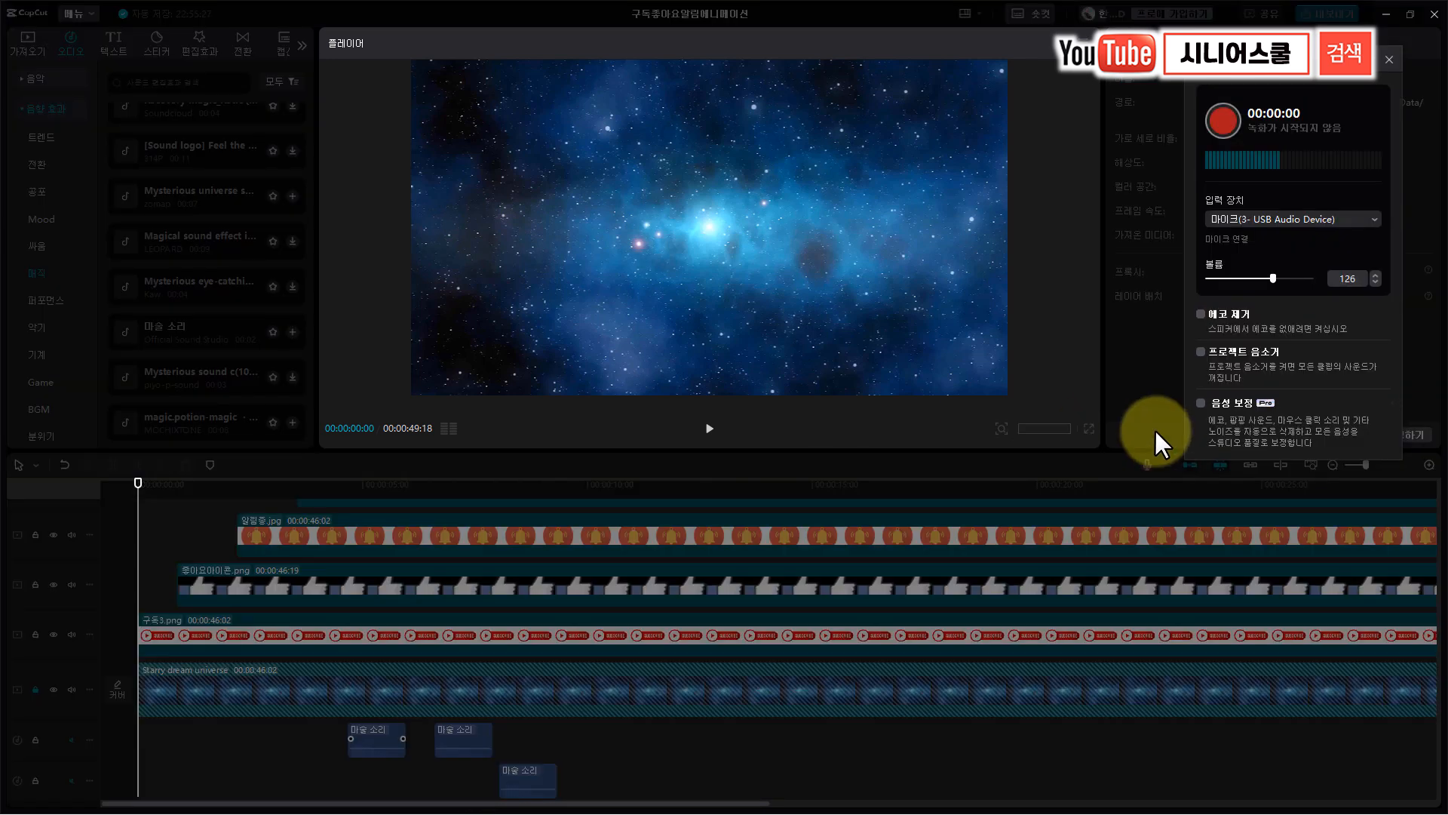
pyautogui.click(1223, 119)
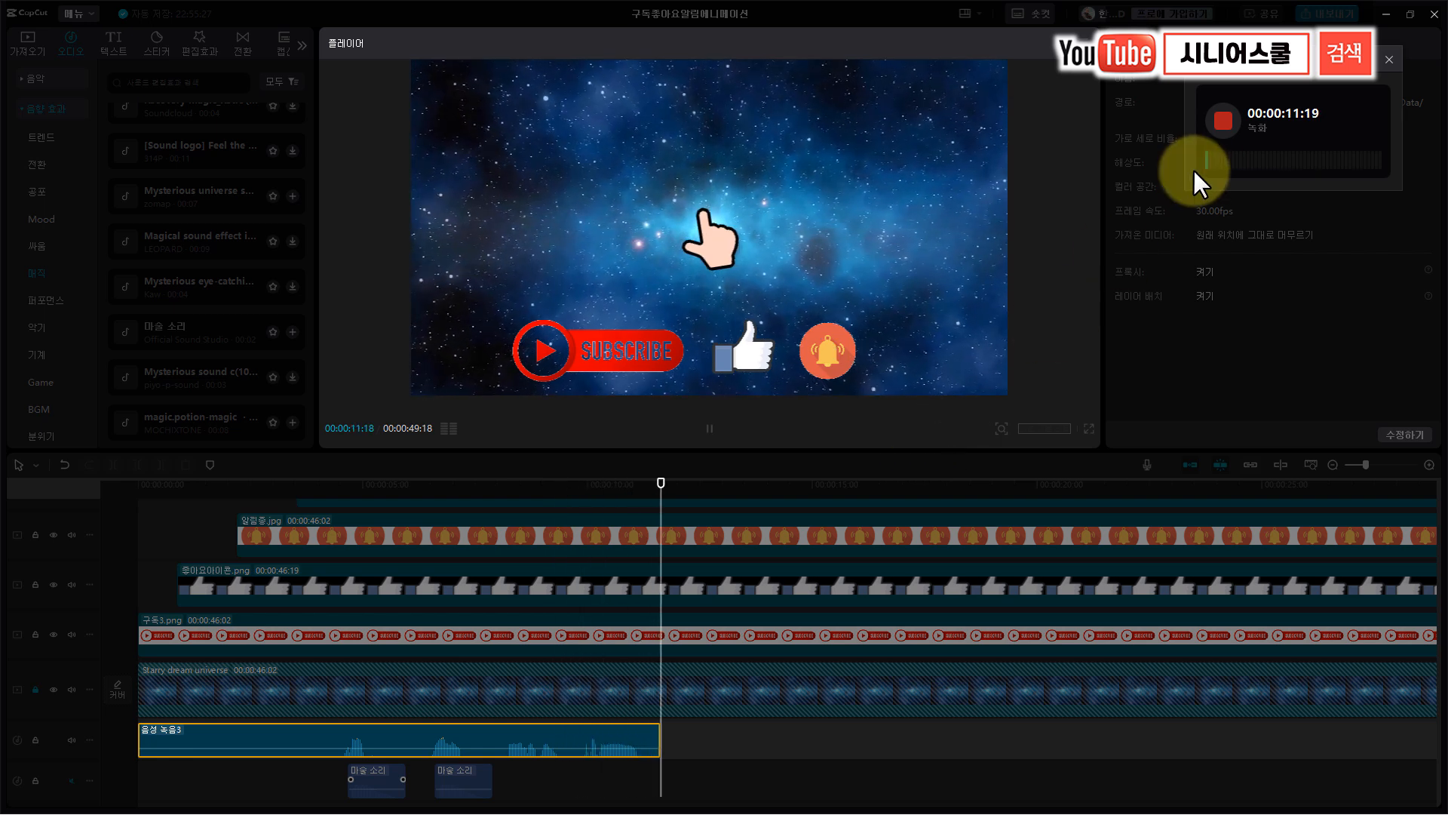
pyautogui.click(1224, 118)
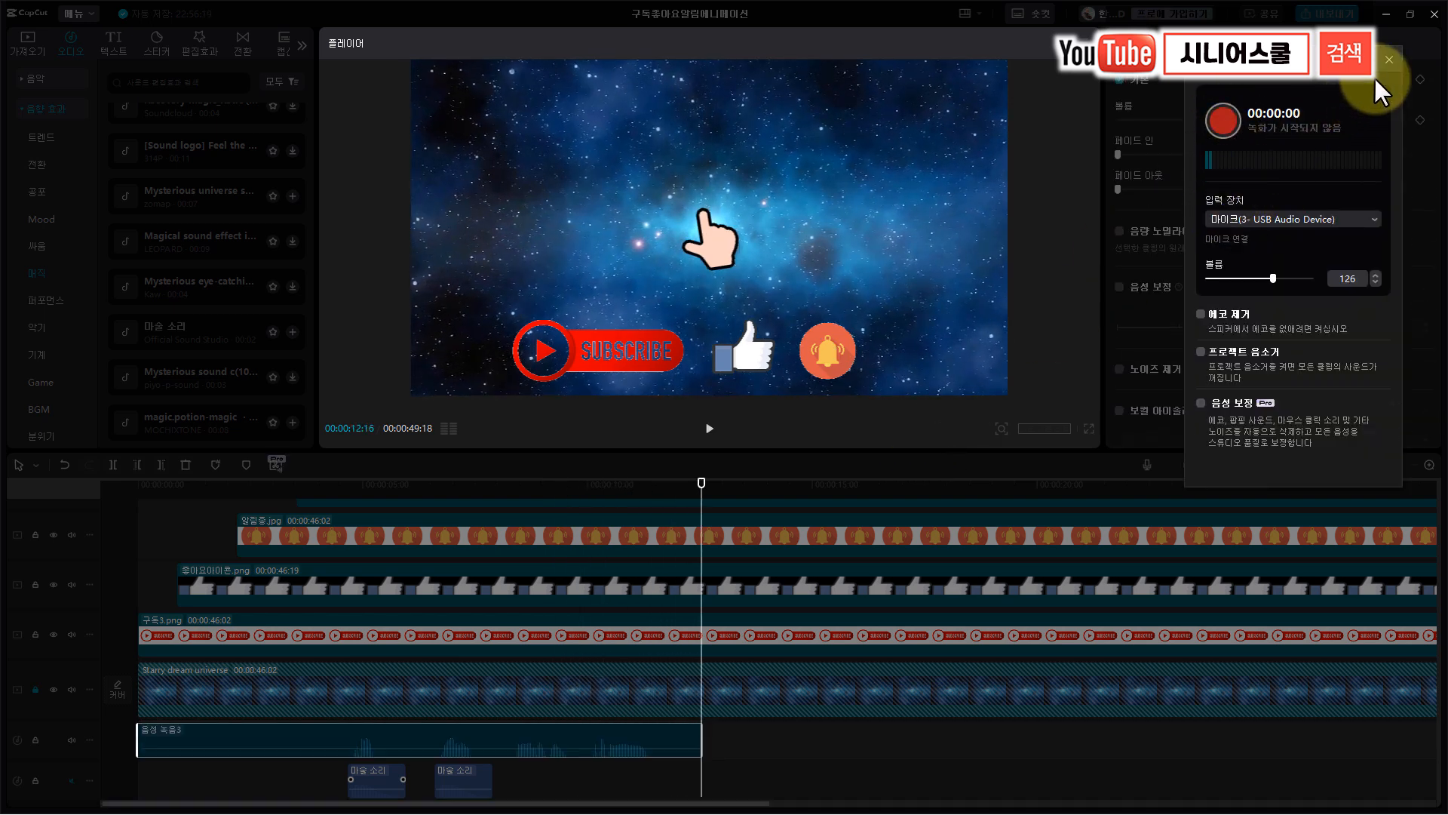
pyautogui.click(1388, 61)
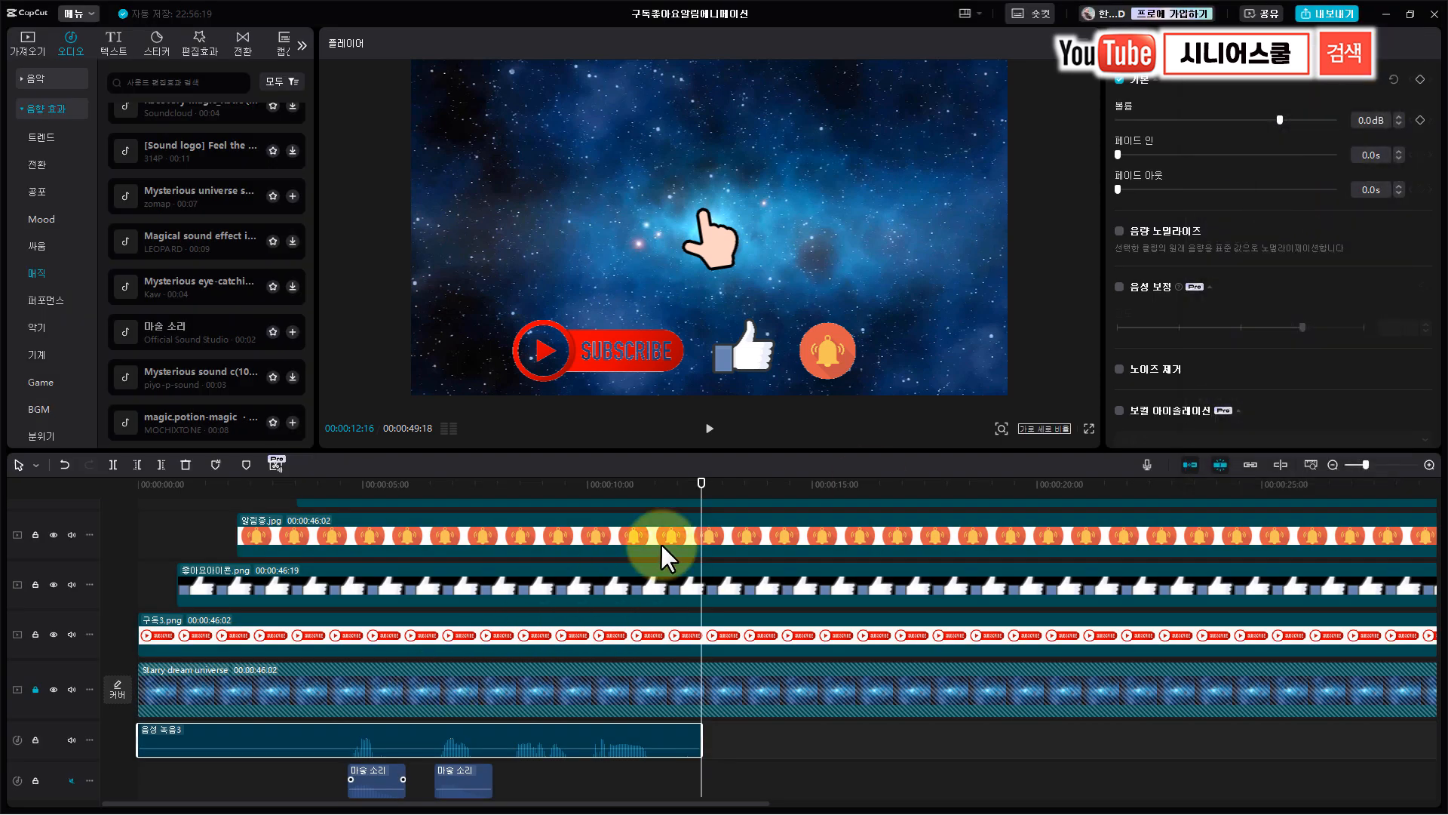
# - Unmute the upper 마술 소리 sound-effect track and play back the animation with the recorded voice-over from the beginning
pyautogui.moveTo(695, 480); pyautogui.dragTo(198, 573)
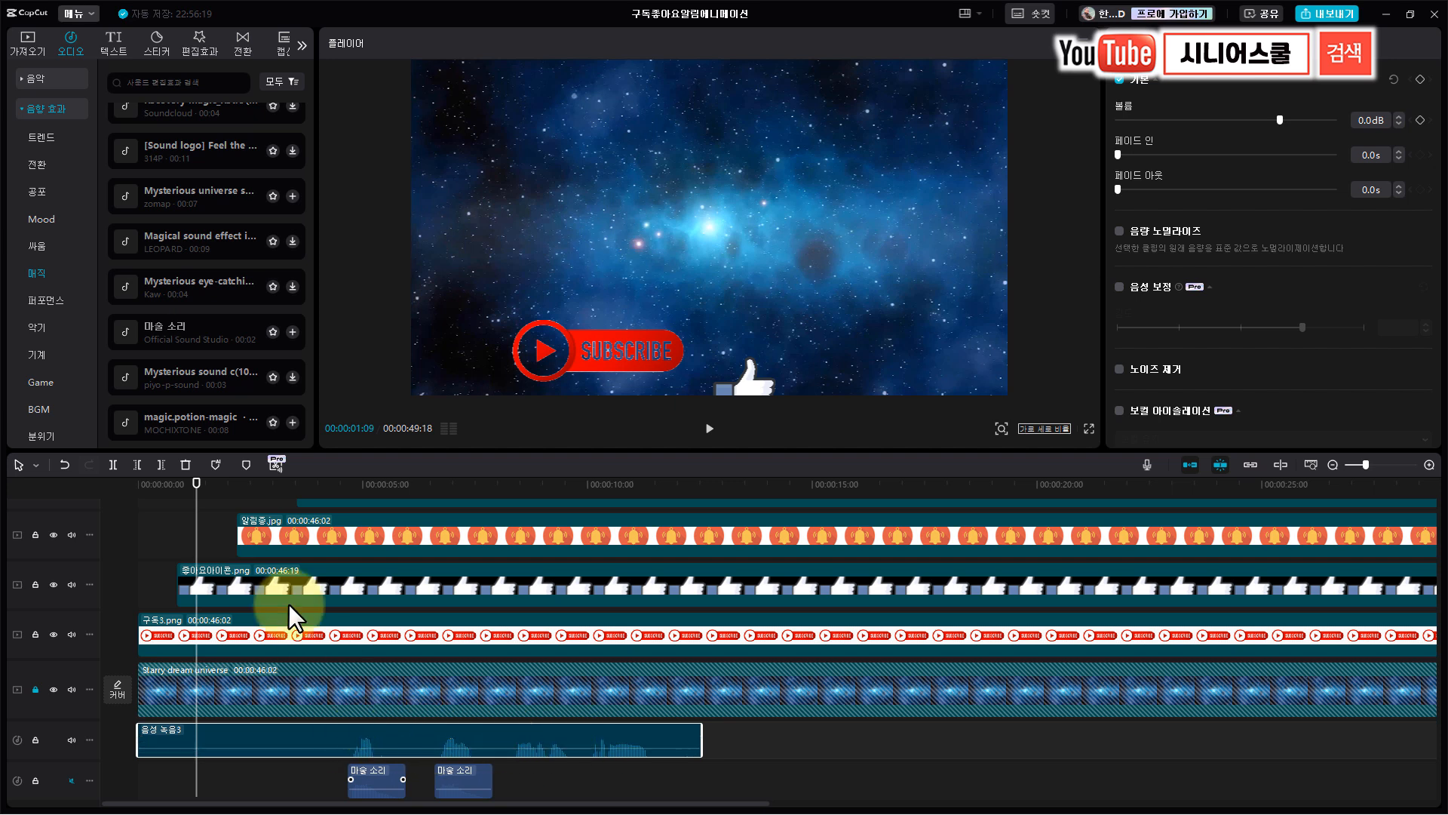
pyautogui.moveTo(190, 484); pyautogui.dragTo(115, 519)
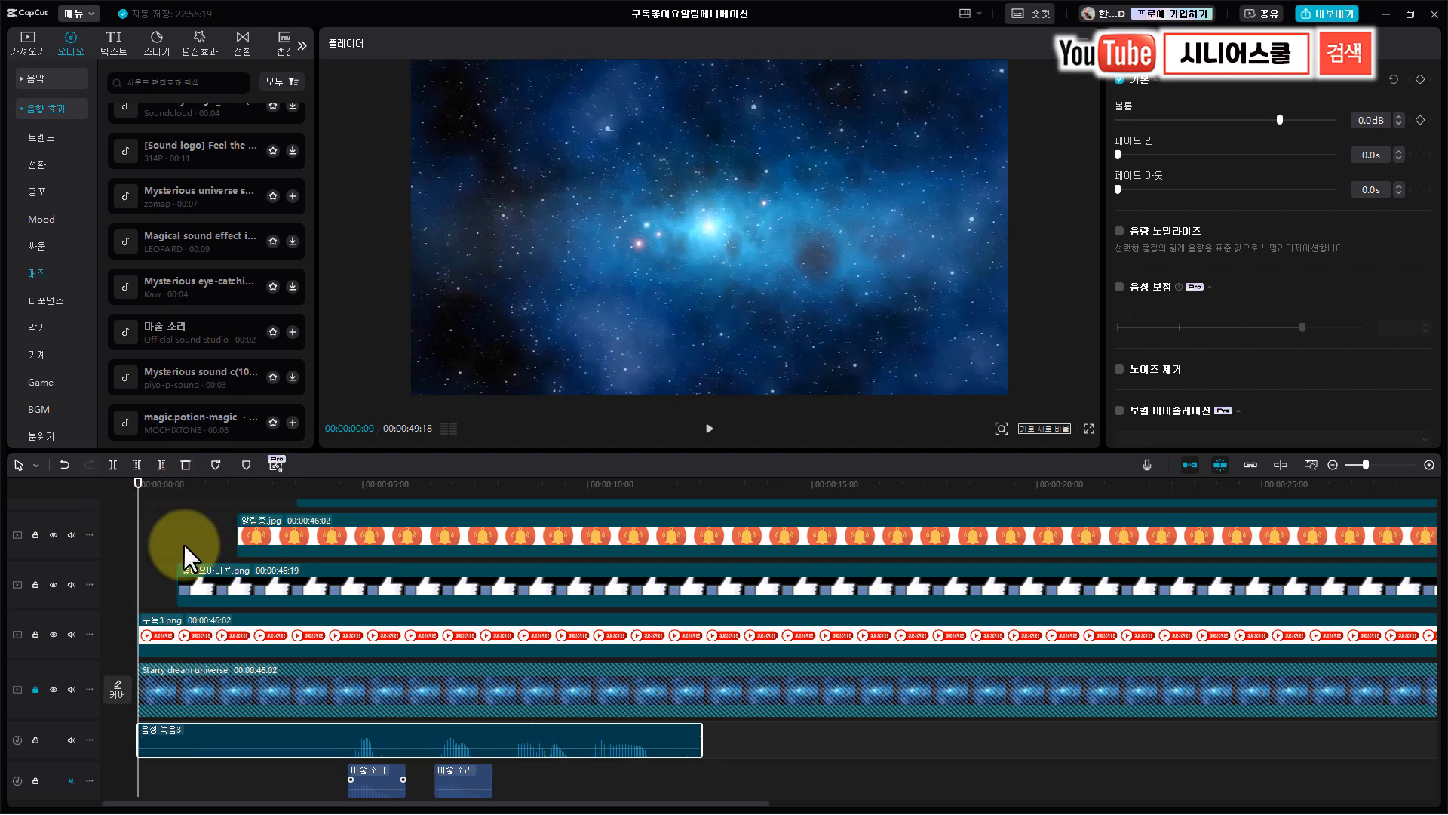
pyautogui.click(70, 780)
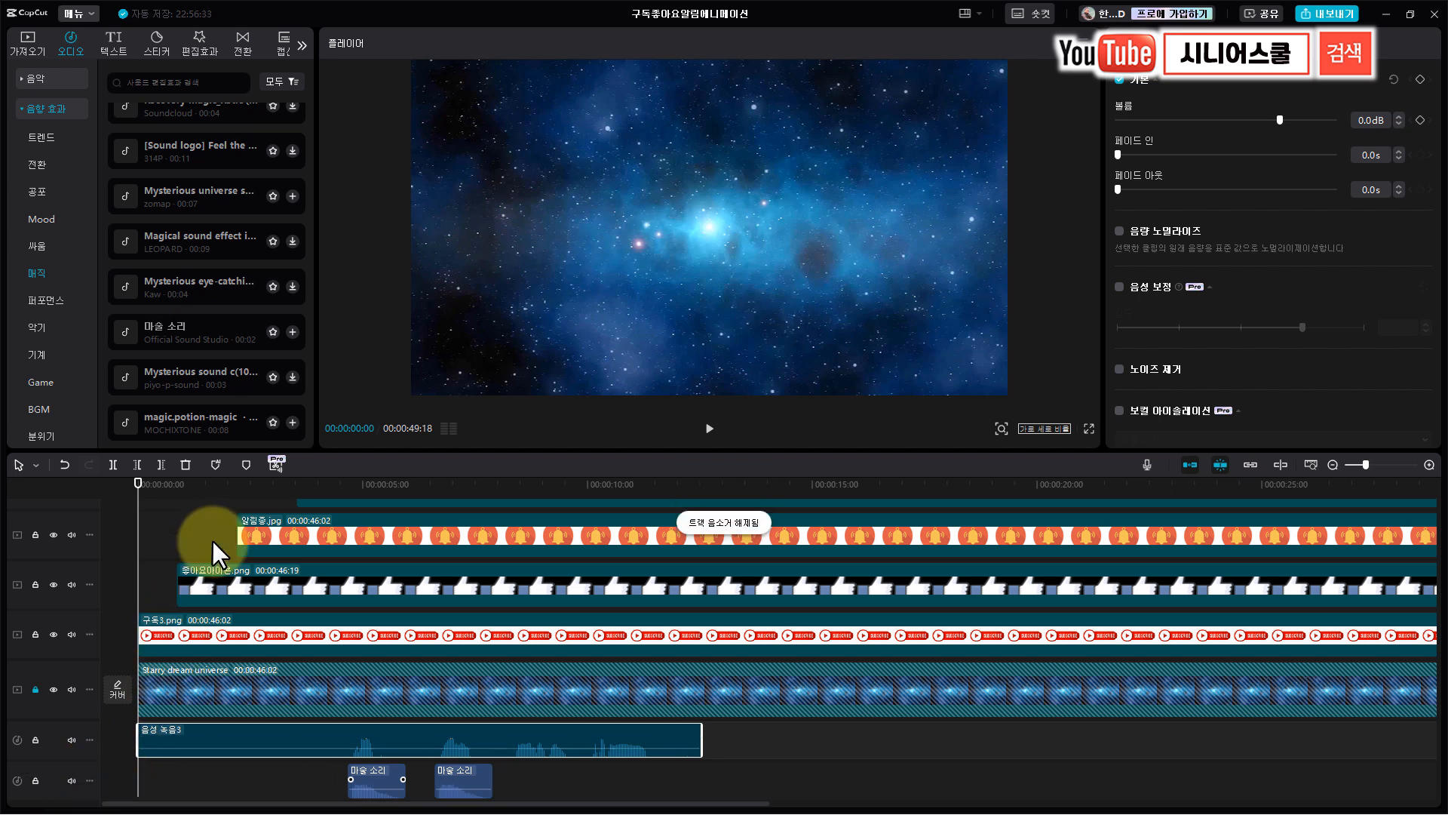
pyautogui.press('space')
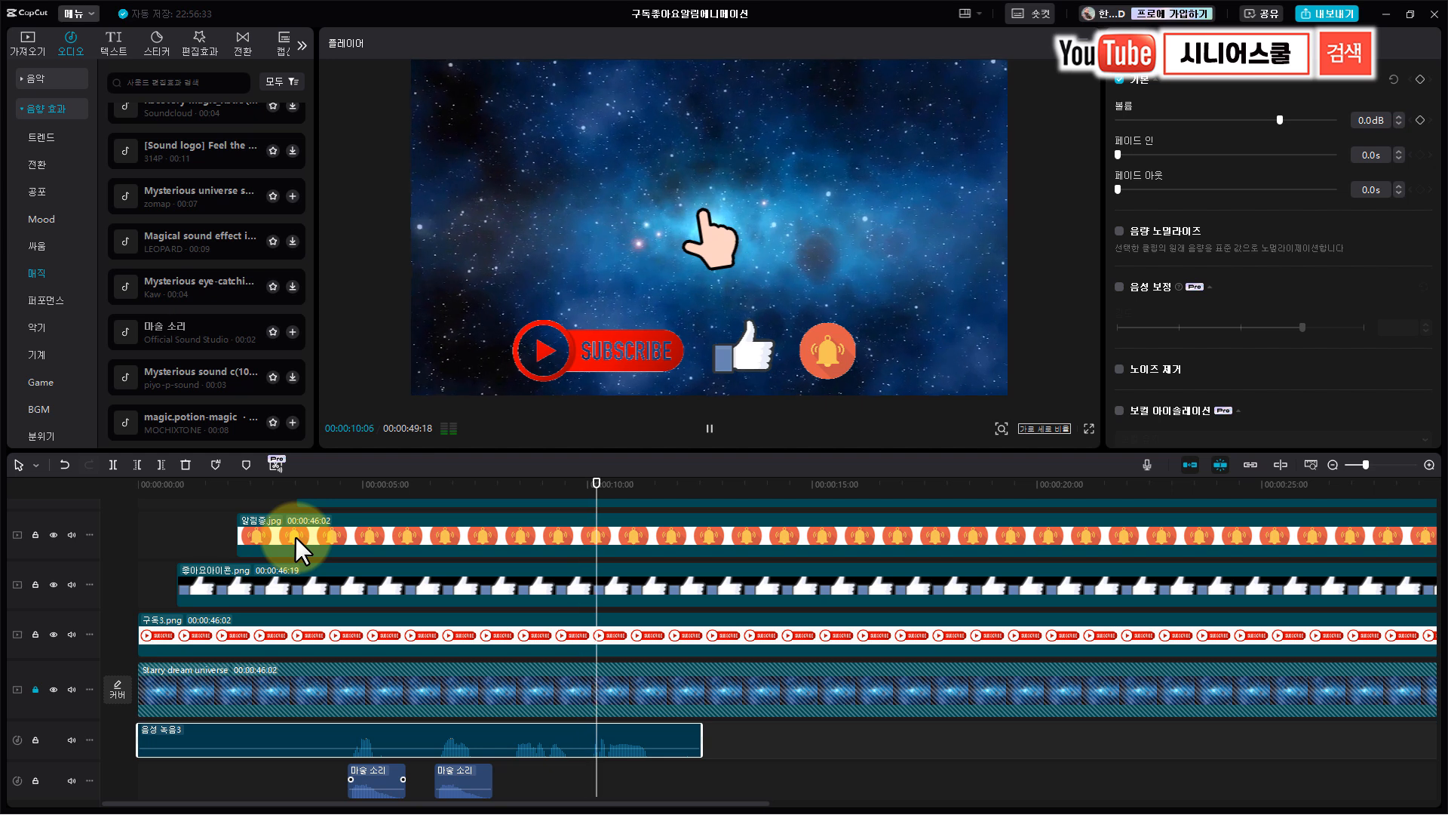
pyautogui.press('space')
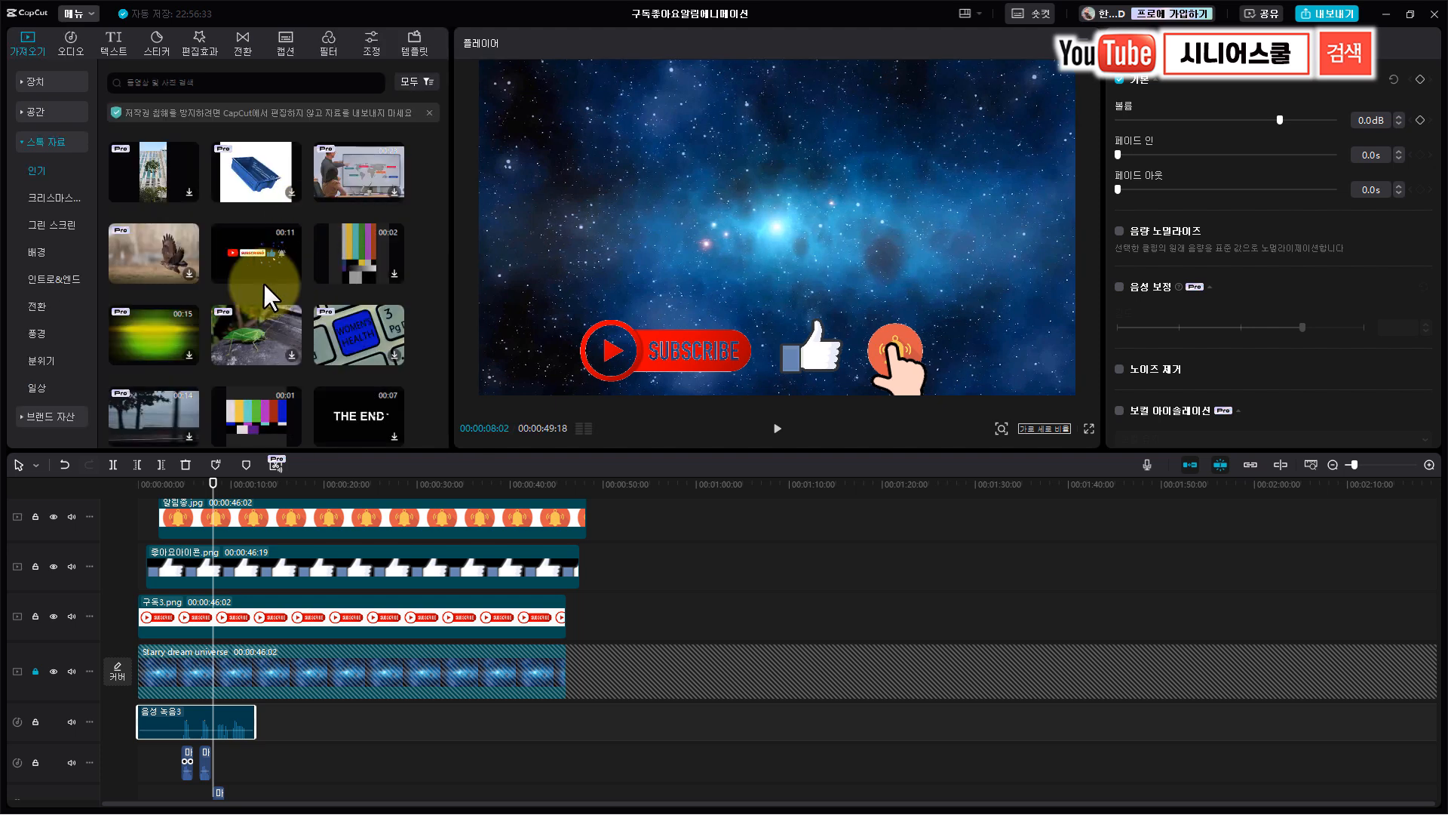
# - Delete the Starry dream universe background clip from the main track
pyautogui.click(249, 245)
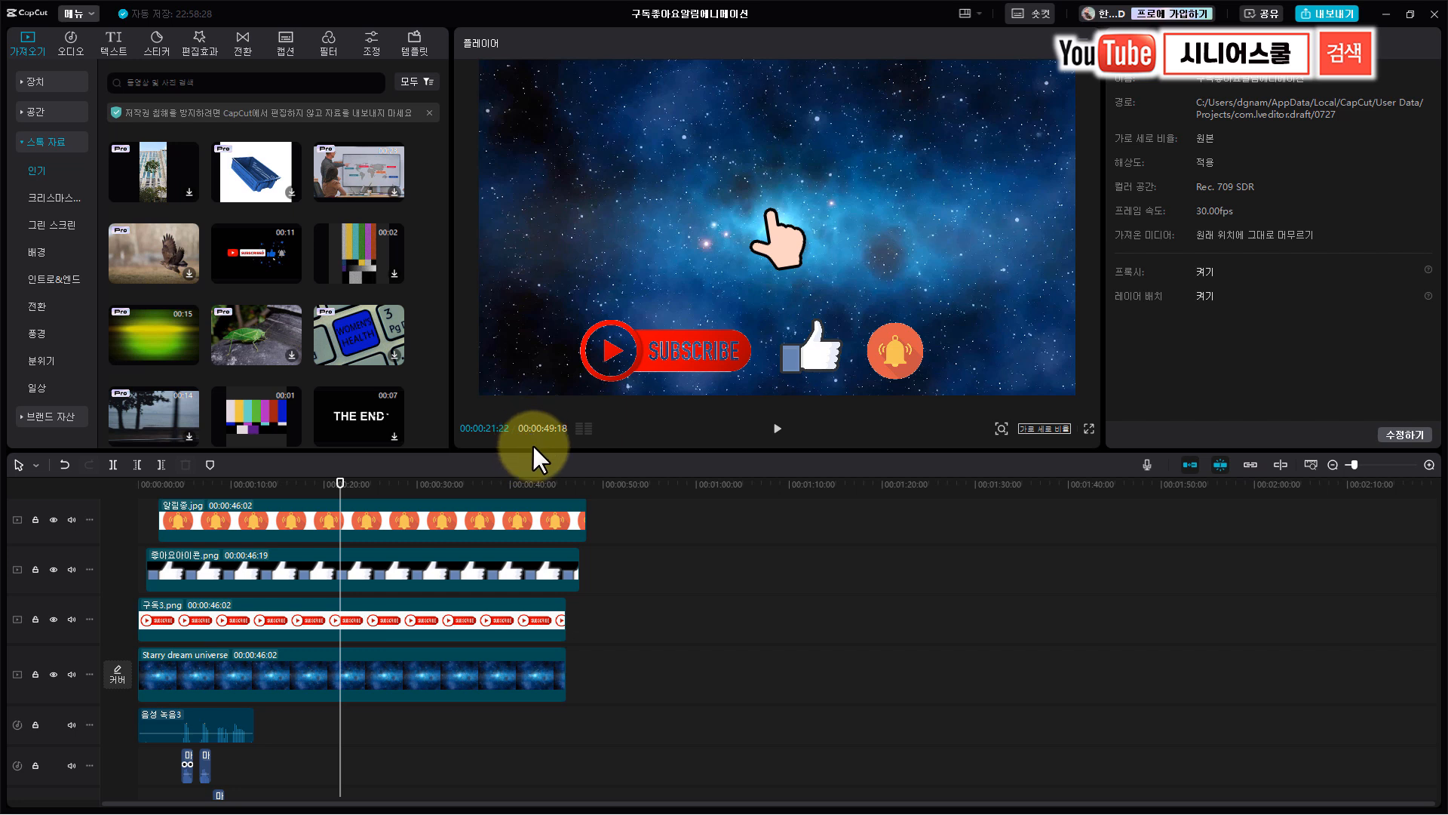
pyautogui.click(380, 672)
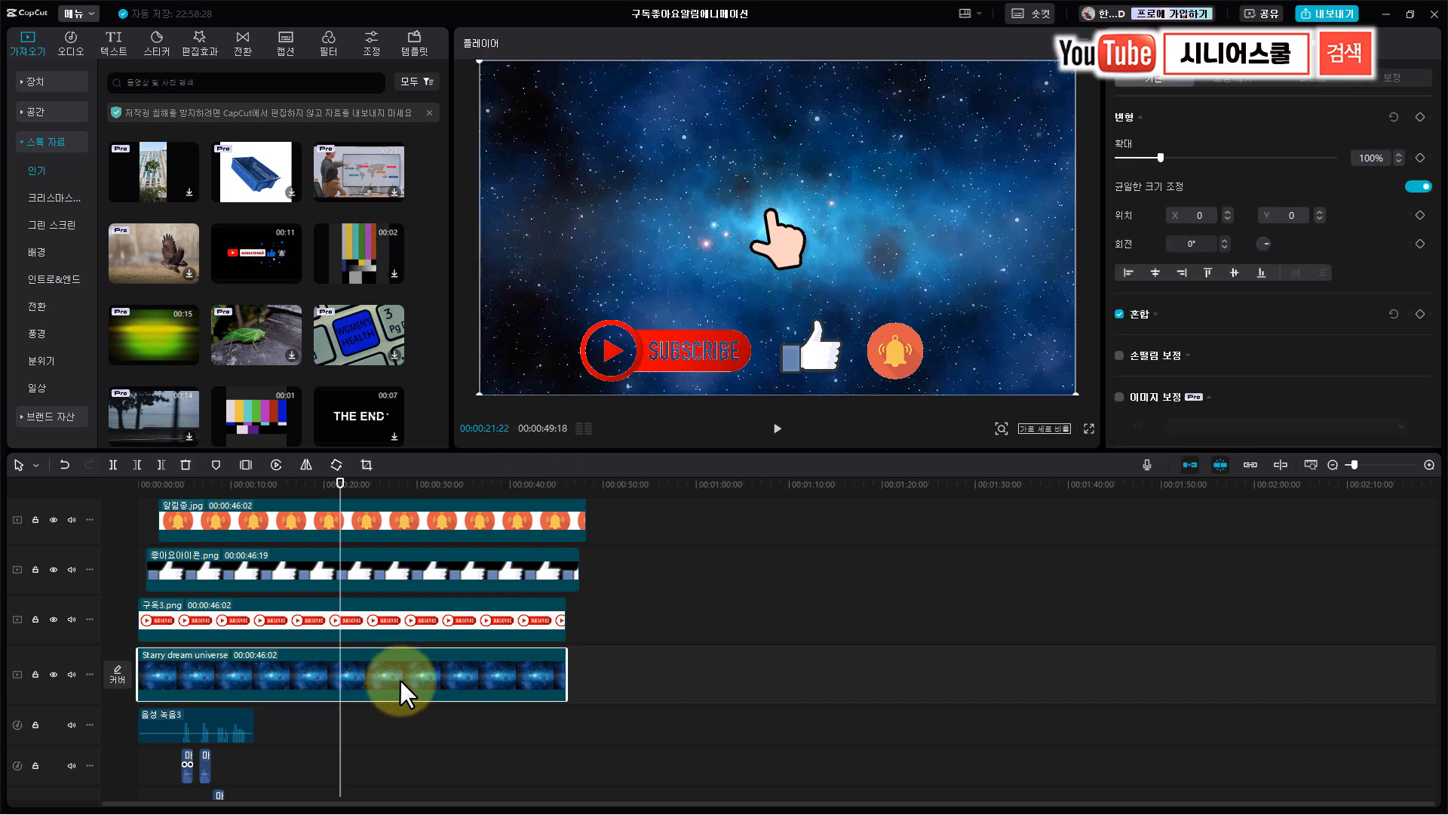
pyautogui.press('Delete')
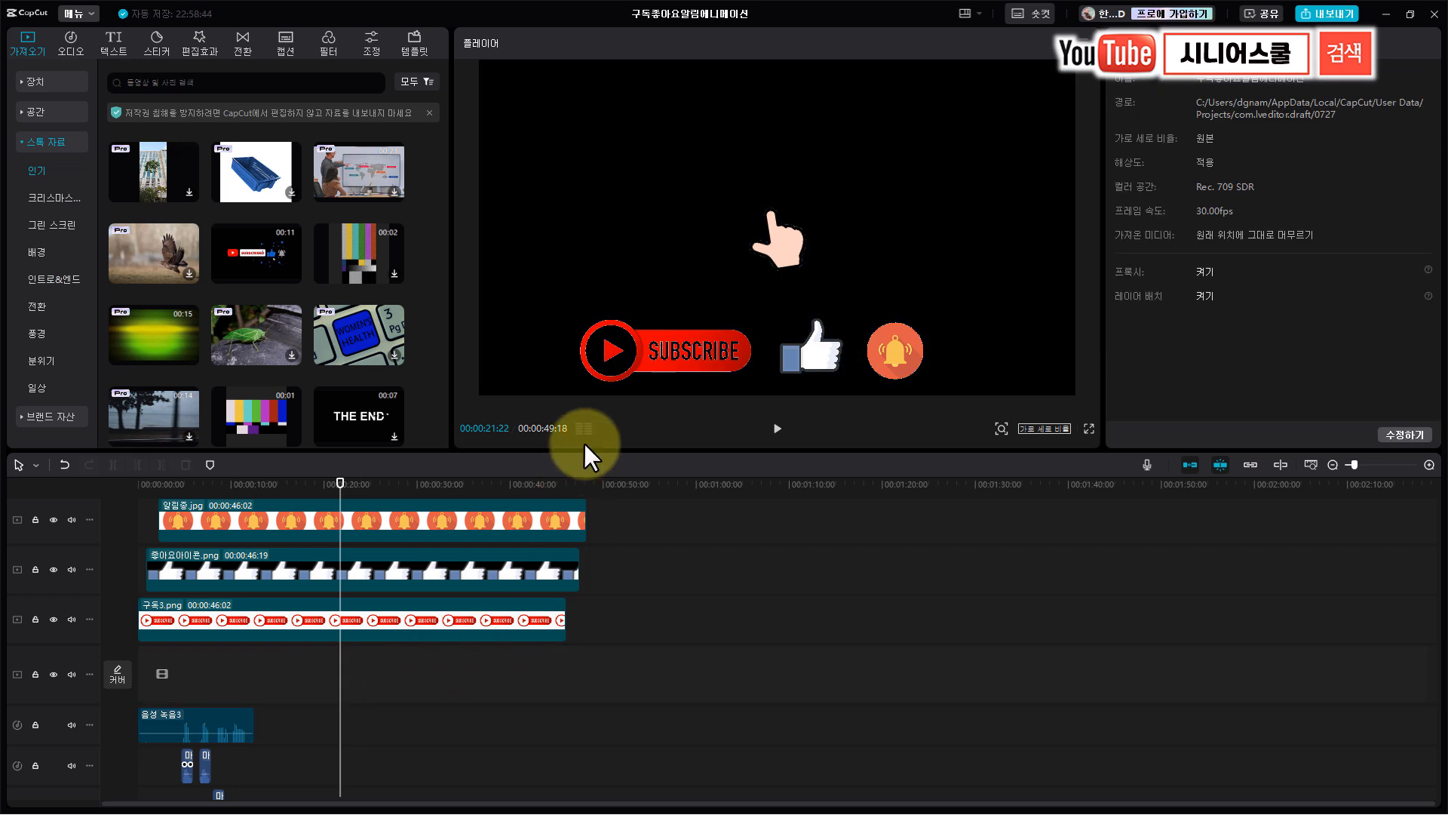
# - Trim the ends of the pointing finger, bell, thumbs-up and subscribe button layers to 00:00:27:07
pyautogui.moveTo(582, 450); pyautogui.dragTo(582, 270)
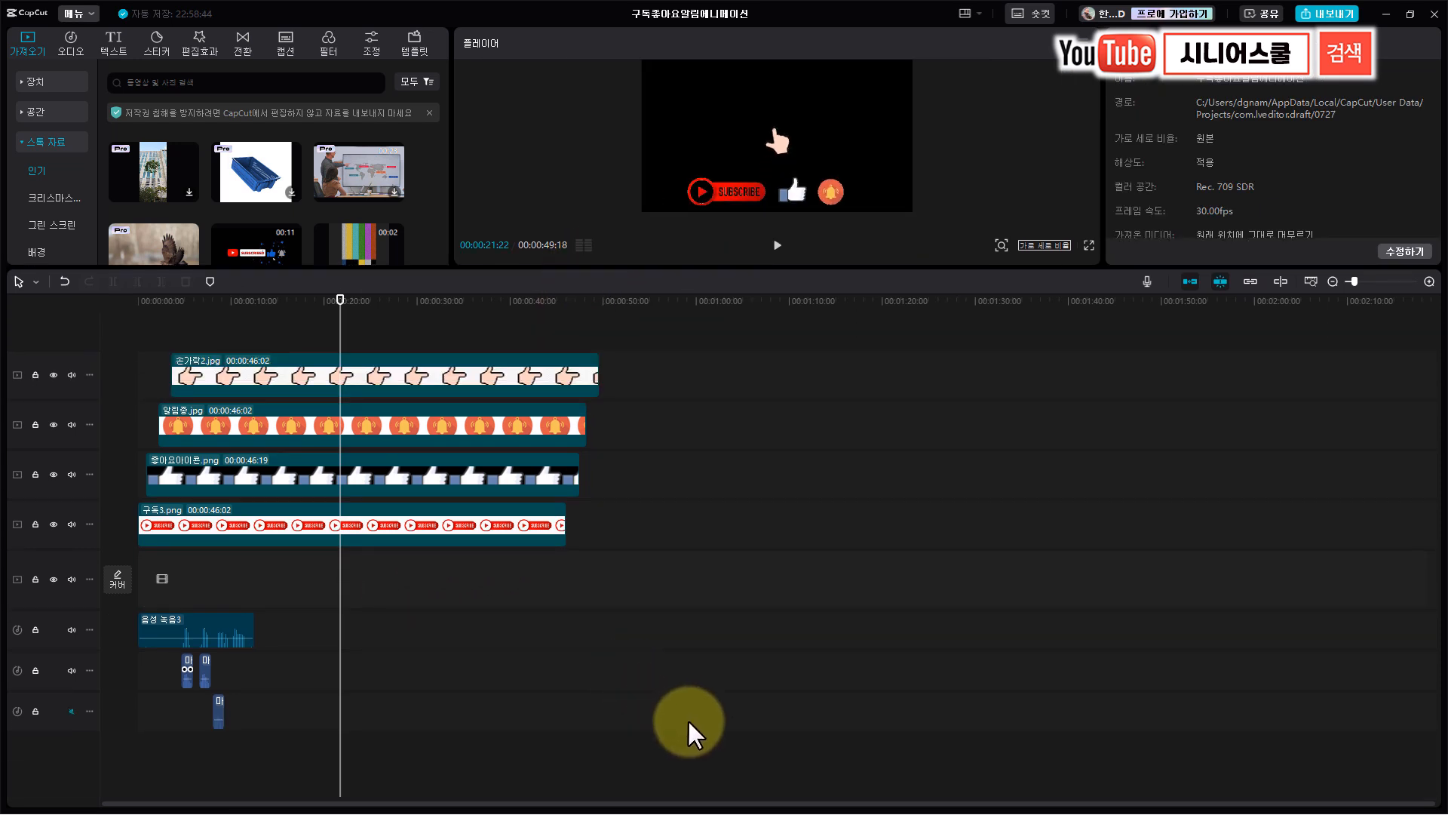
pyautogui.moveTo(678, 749); pyautogui.dragTo(366, 513)
pyautogui.click(531, 655)
pyautogui.click(546, 375)
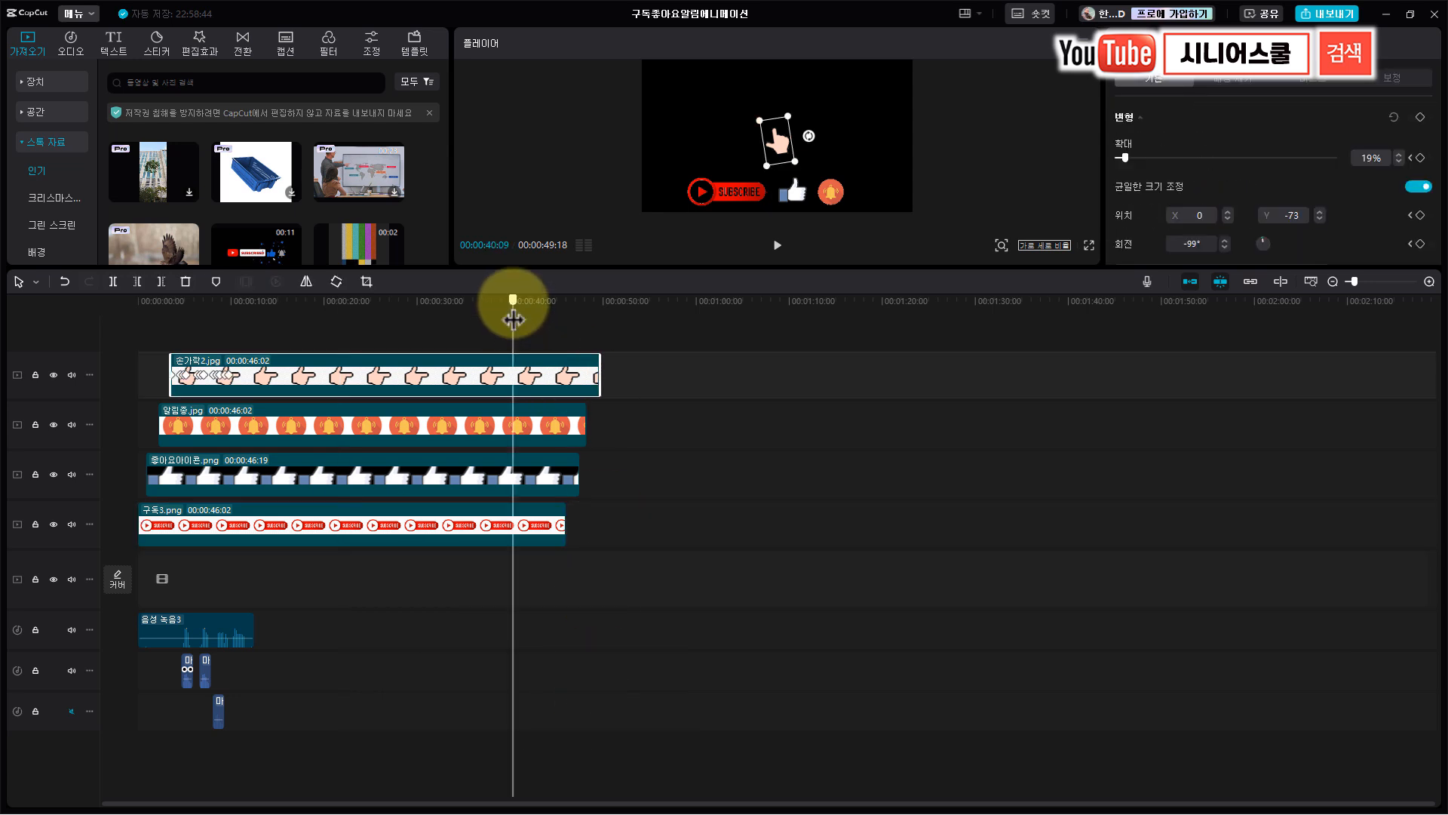
pyautogui.click(384, 334)
pyautogui.moveTo(384, 334); pyautogui.dragTo(392, 393)
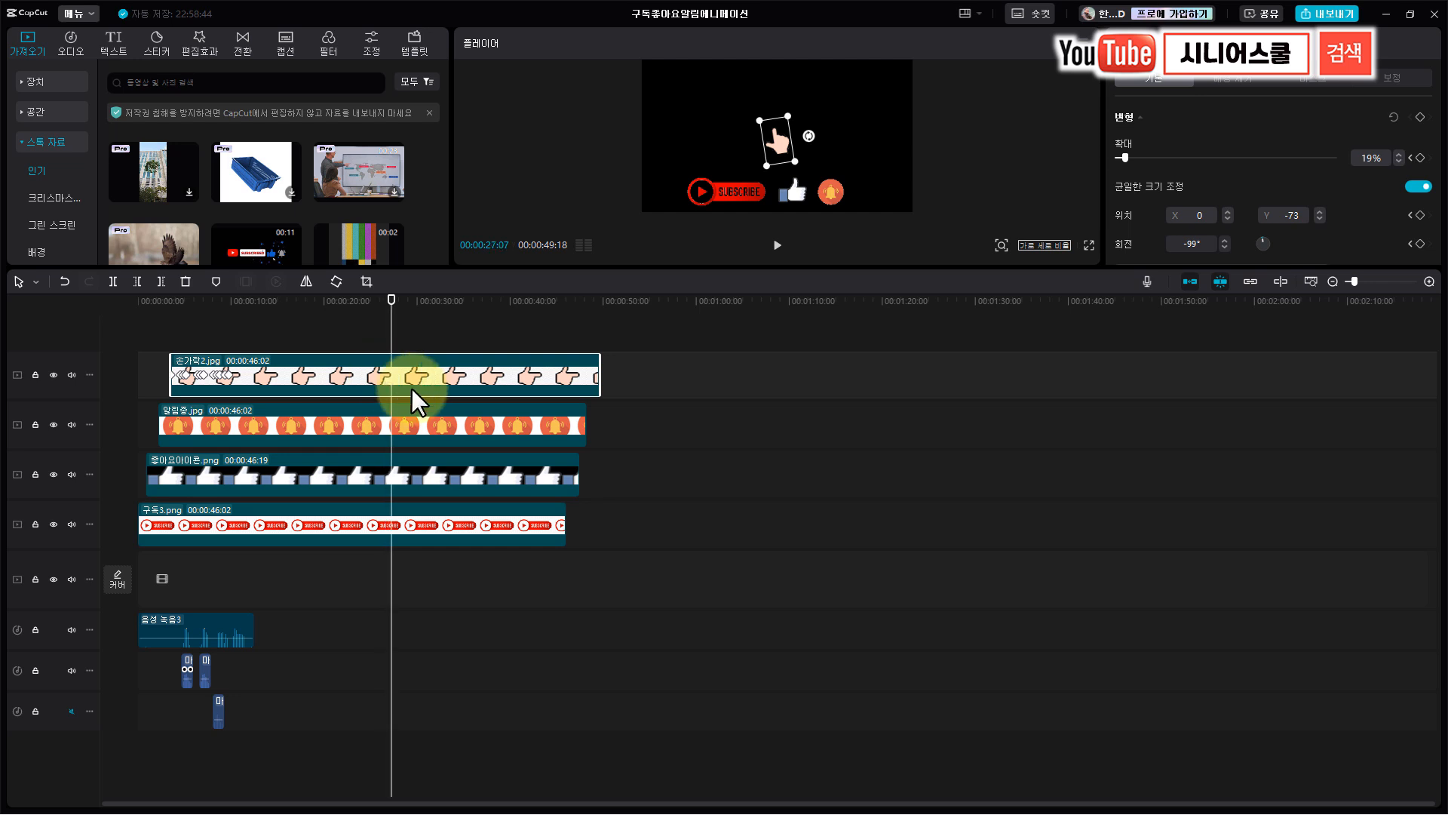
pyautogui.moveTo(599, 378); pyautogui.dragTo(391, 385)
pyautogui.moveTo(585, 434); pyautogui.dragTo(392, 434)
pyautogui.moveTo(578, 483); pyautogui.dragTo(391, 483)
pyautogui.moveTo(565, 532); pyautogui.dragTo(392, 532)
# - Combine all four image layers, the voice recording and the sound effects into one compound clip
pyautogui.click(375, 306)
pyautogui.moveTo(374, 306); pyautogui.dragTo(295, 384)
pyautogui.moveTo(474, 724); pyautogui.dragTo(181, 377)
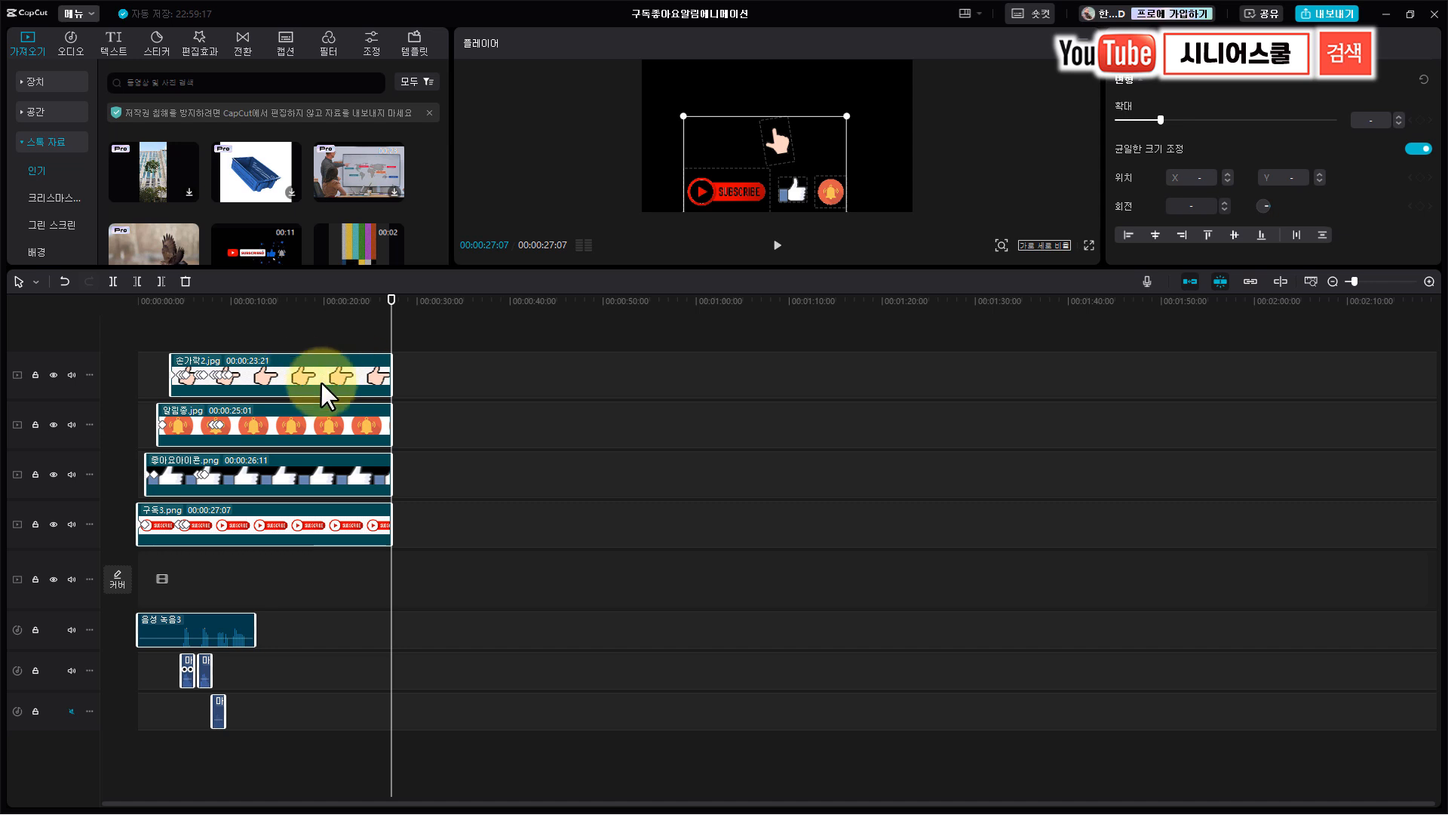
pyautogui.rightClick(302, 373)
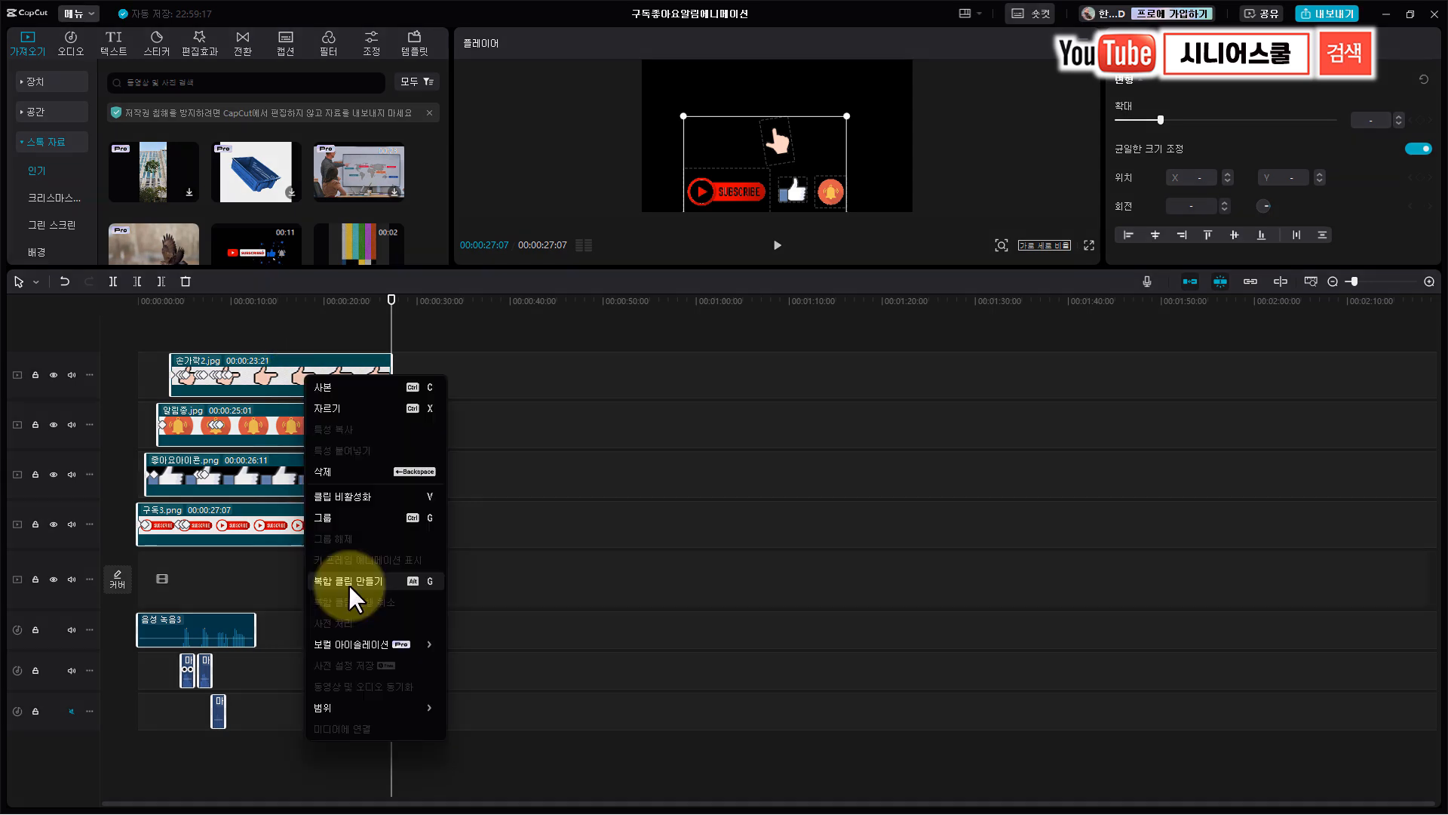
pyautogui.click(349, 581)
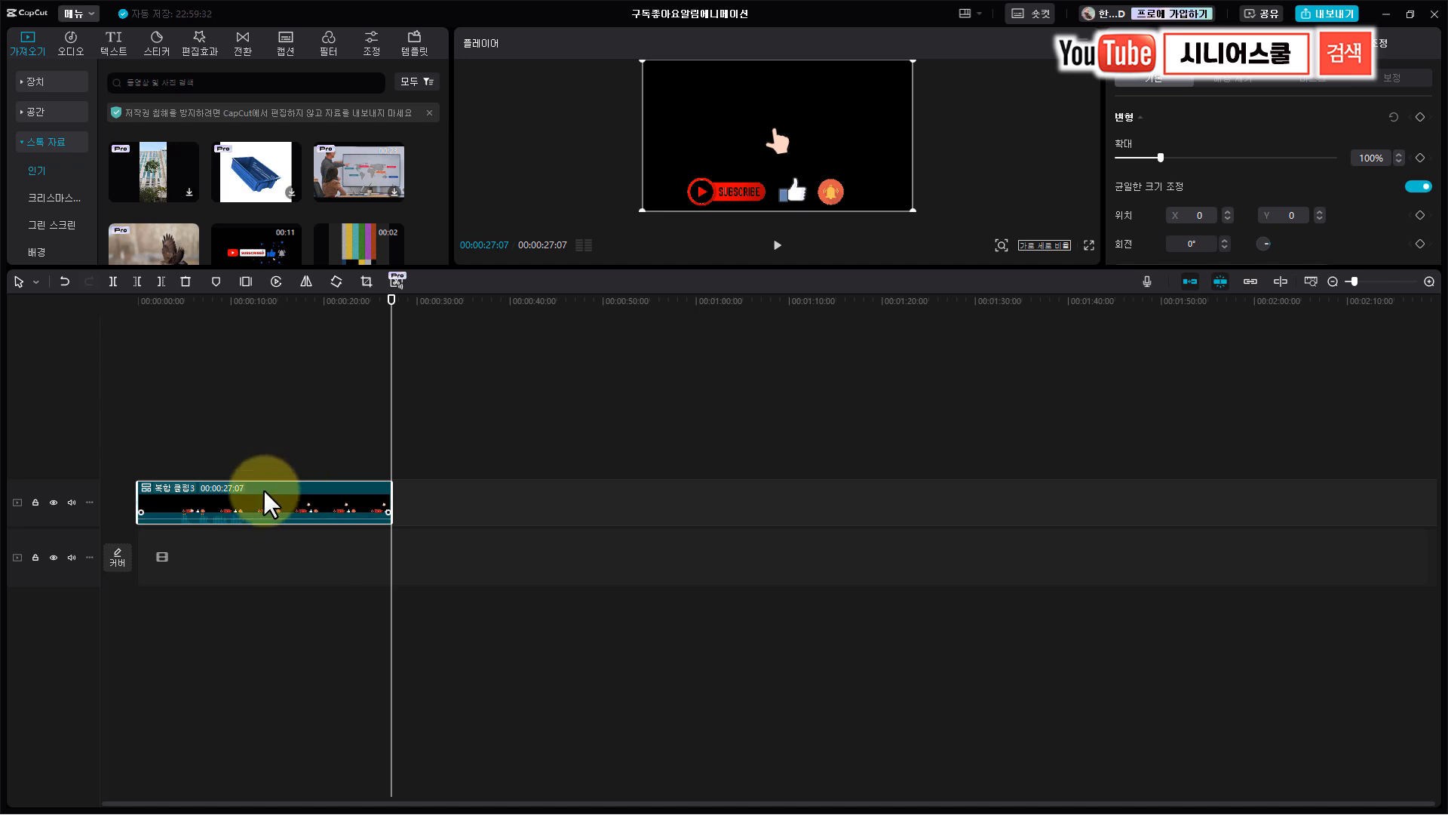
pyautogui.click(247, 305)
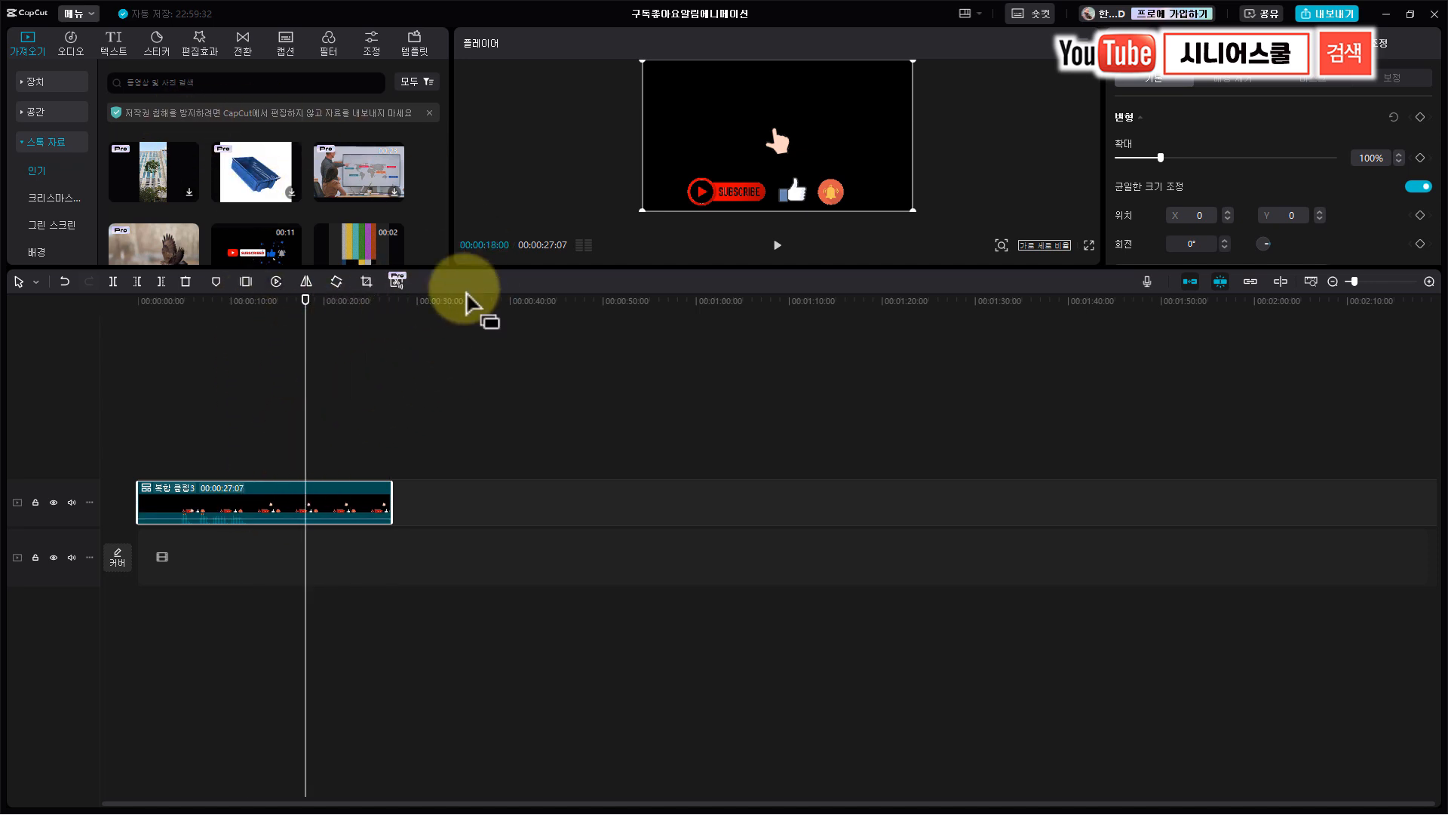
pyautogui.moveTo(476, 266); pyautogui.dragTo(511, 573)
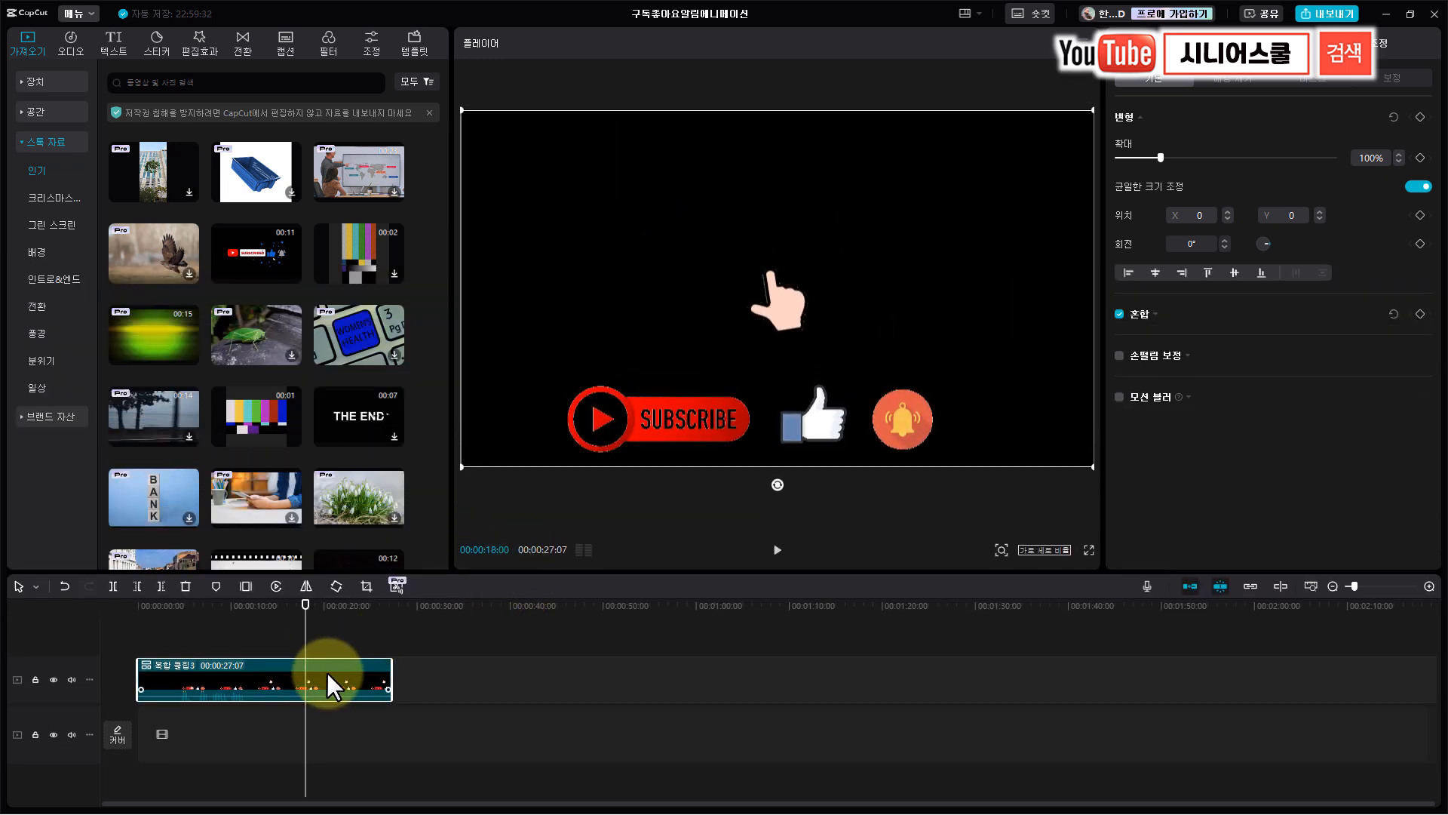
# - Show the saved presets in 나의 사전 설정 and open the compound clip's options for saving it as a preset
pyautogui.click(28, 52)
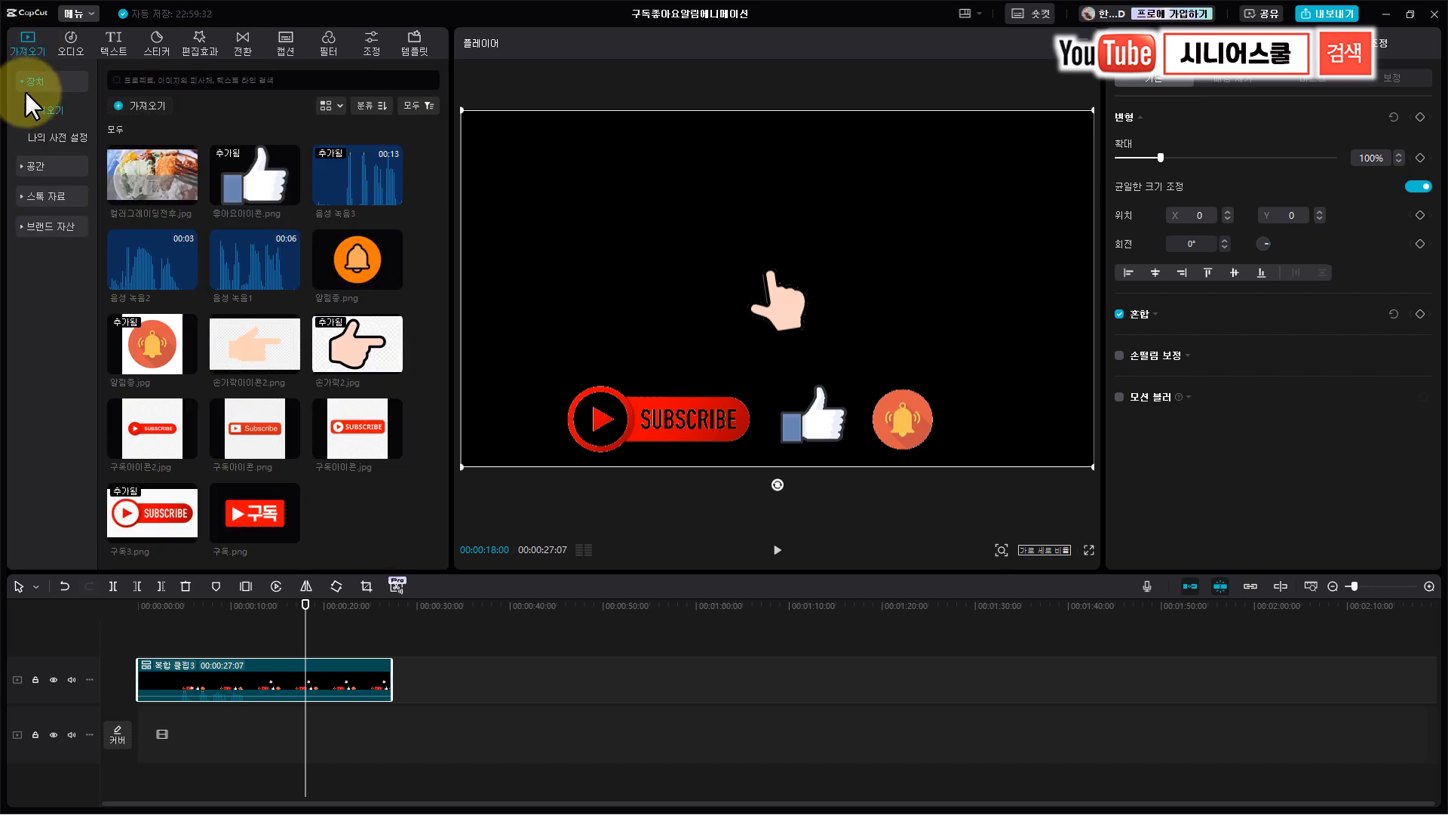
pyautogui.click(22, 82)
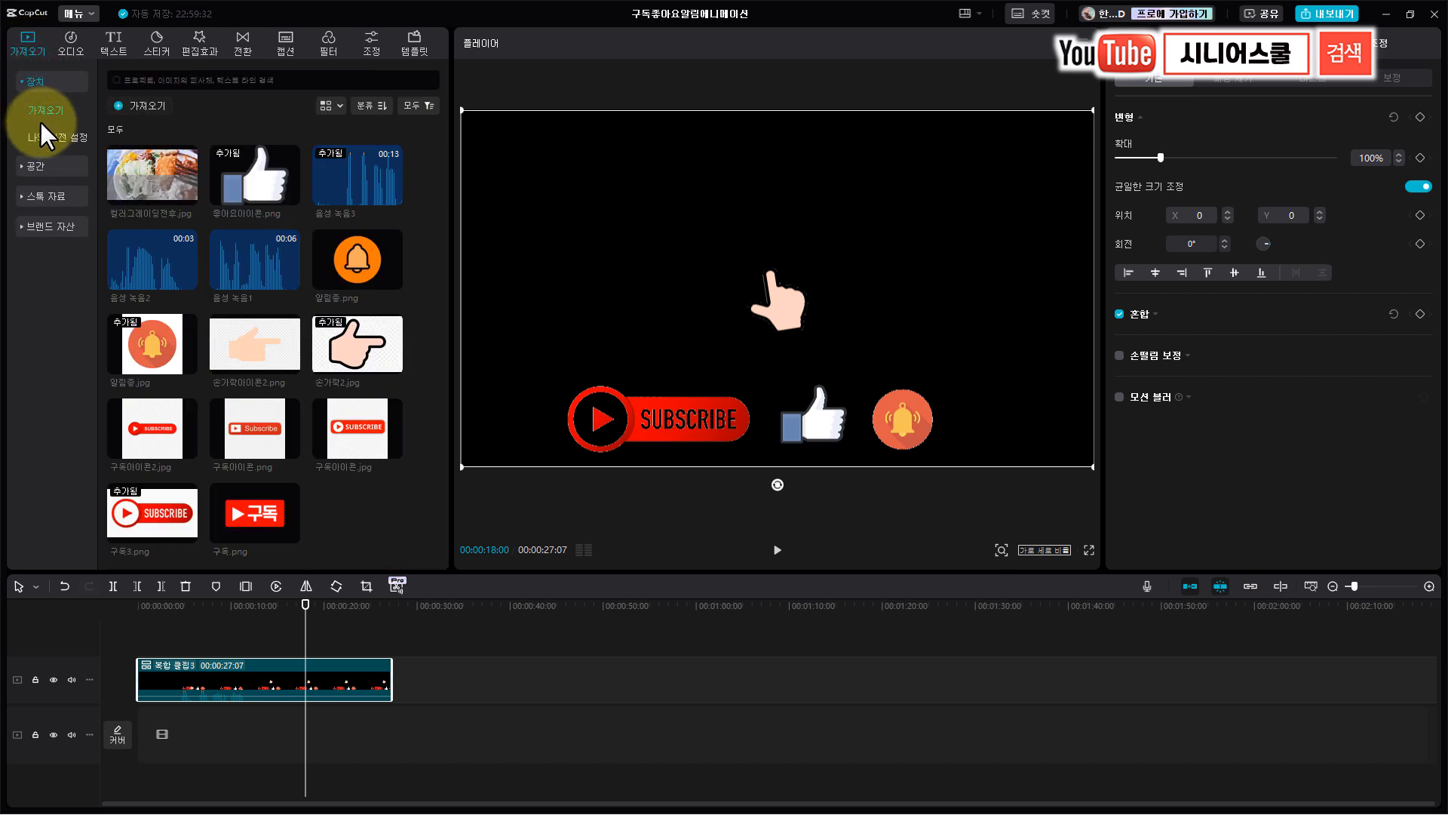
pyautogui.click(49, 111)
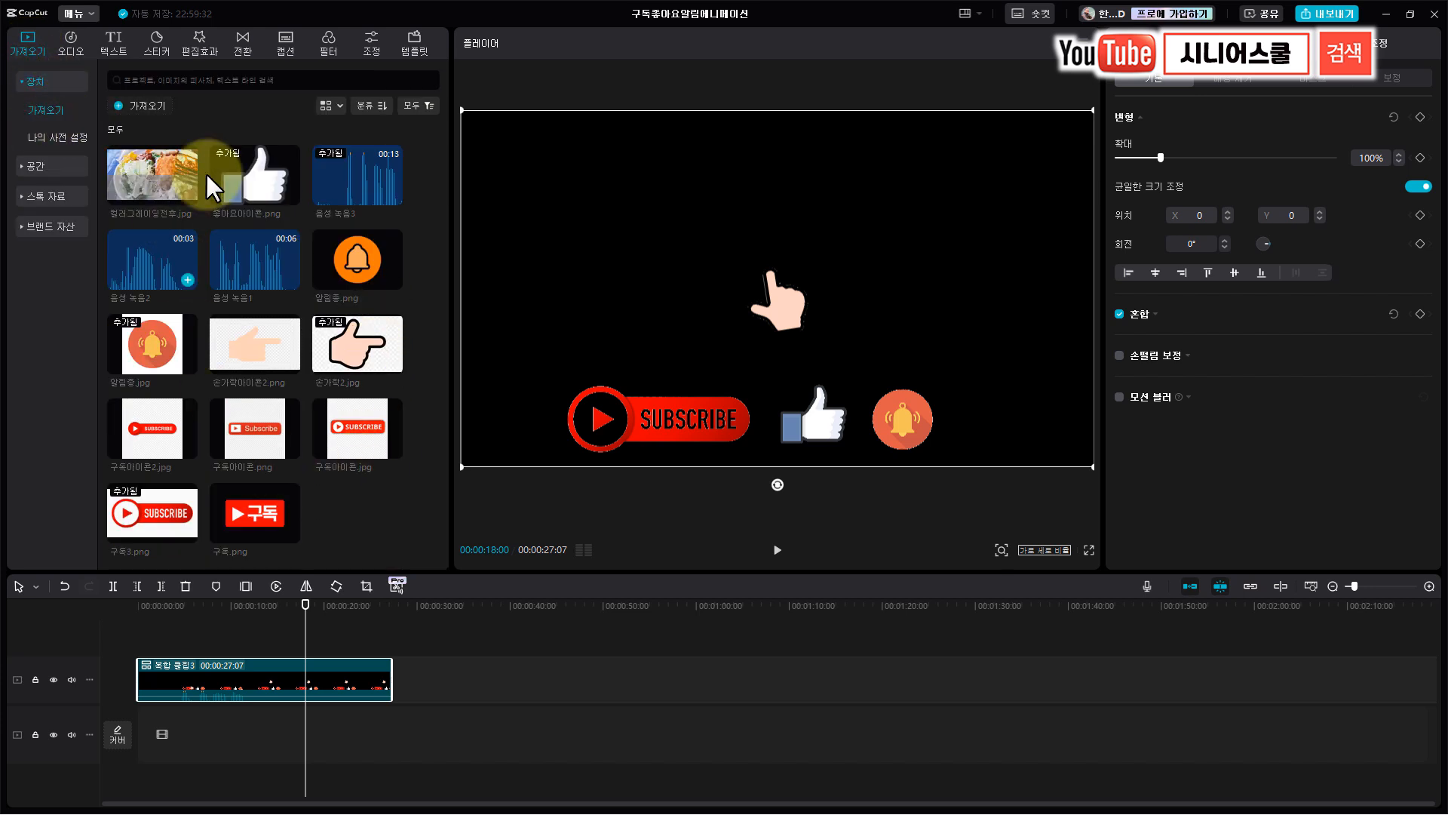
pyautogui.click(65, 136)
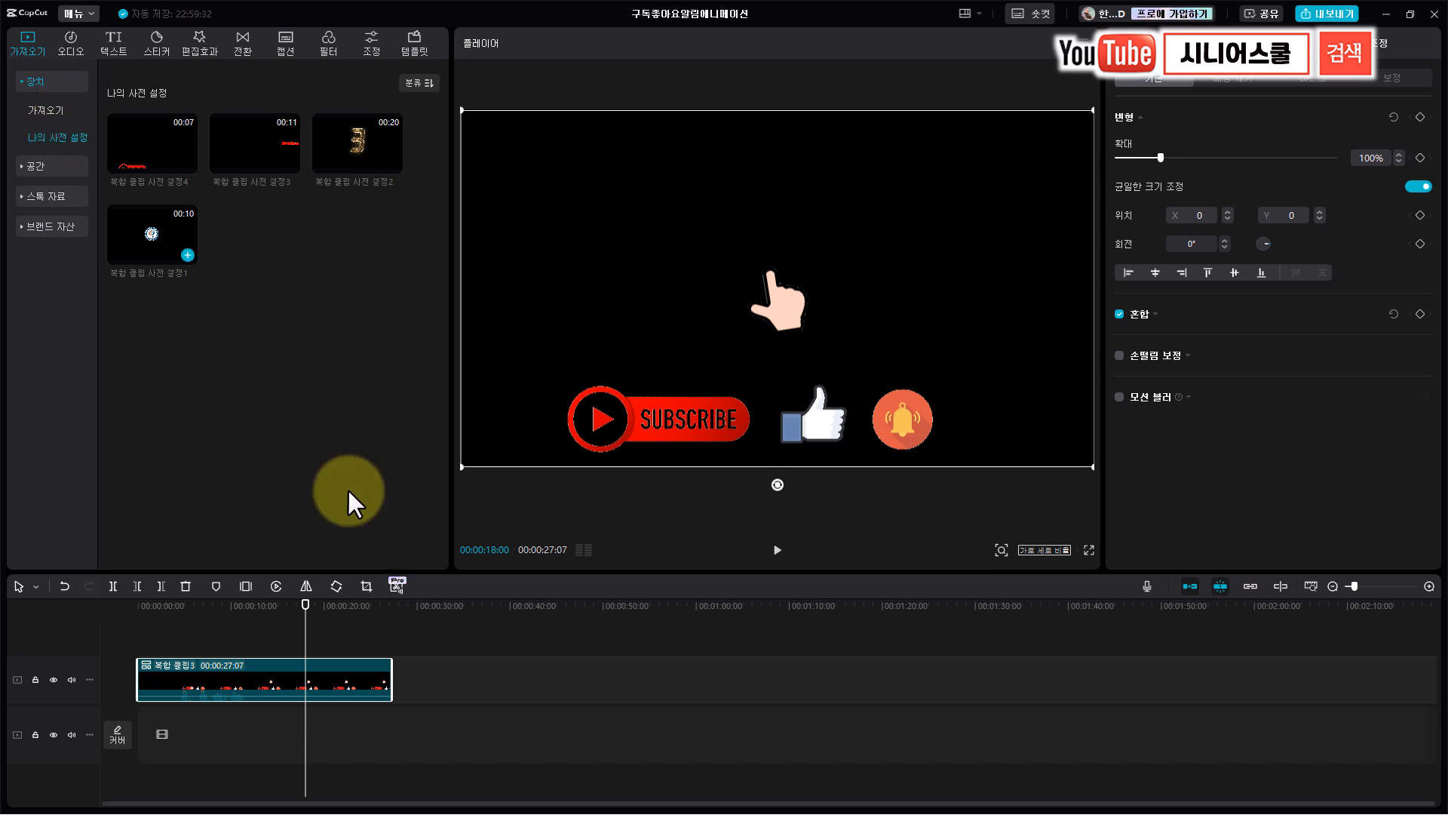
pyautogui.rightClick(320, 667)
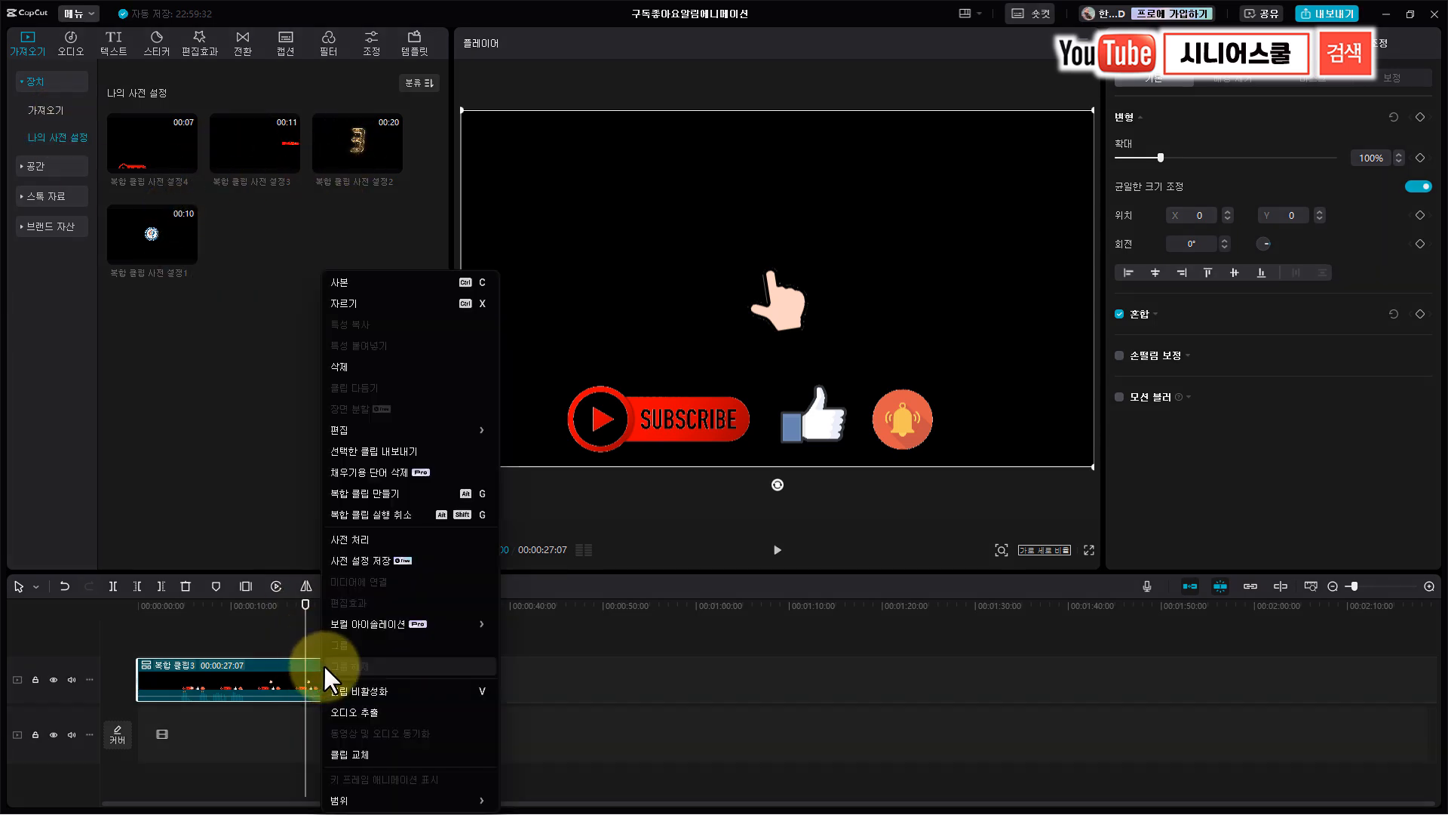